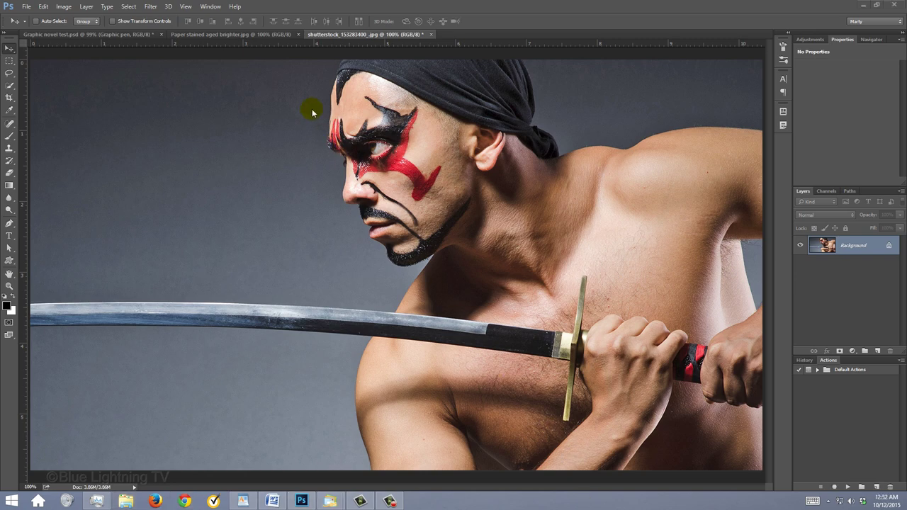
left_click(269, 35)
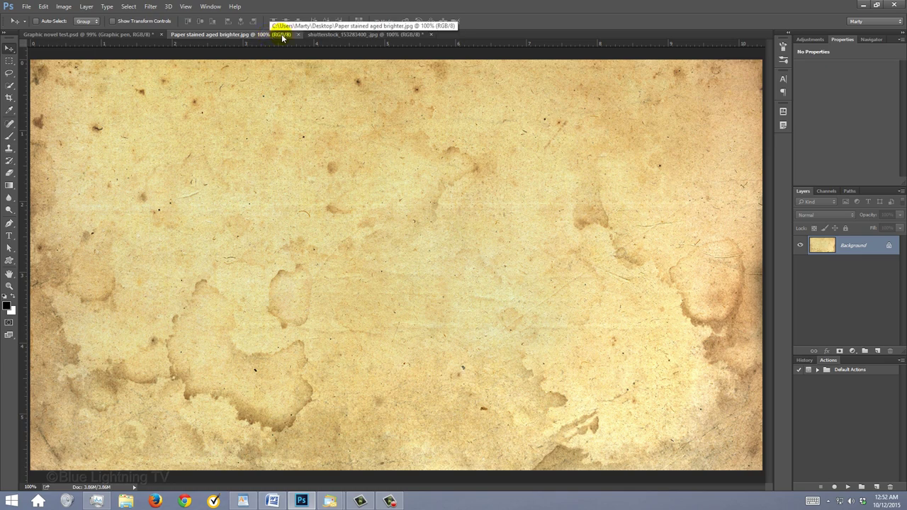
left_click(346, 35)
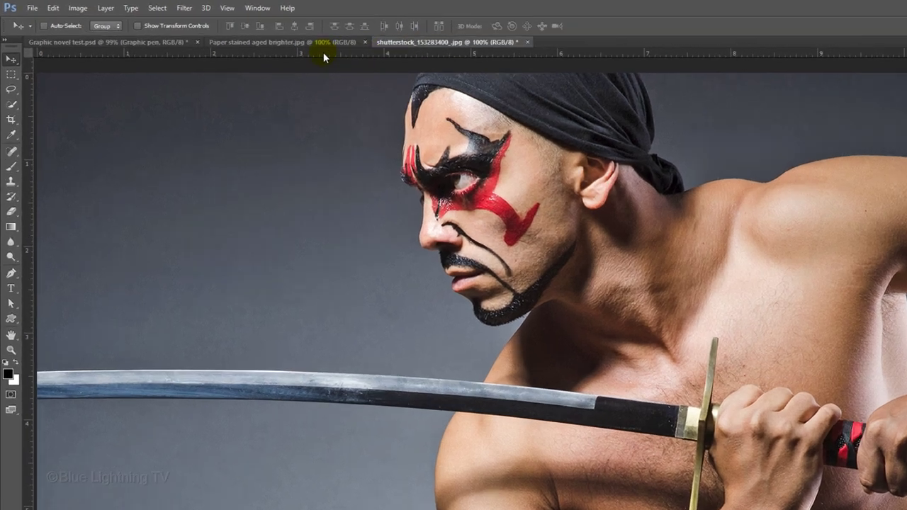
Brush a Quick Selection over the samurai and katana from the headband down.
left_click(89, 34)
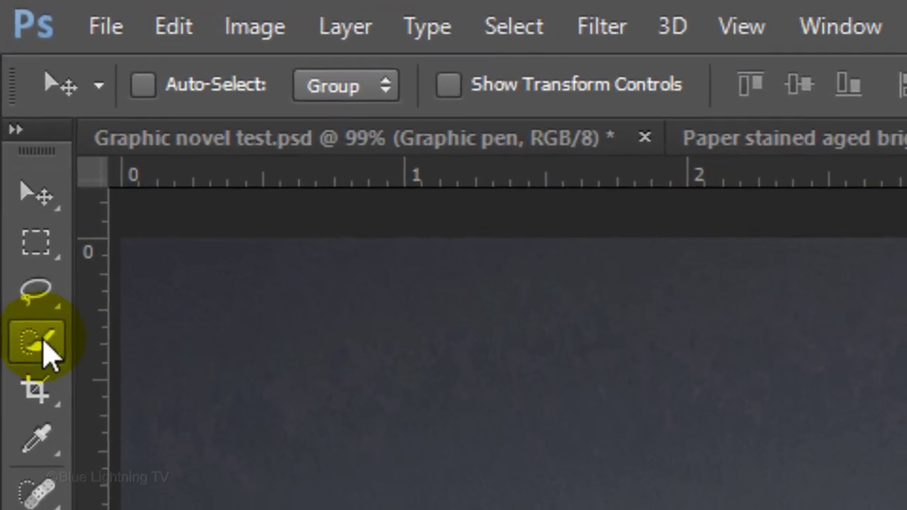
left_click(9, 85)
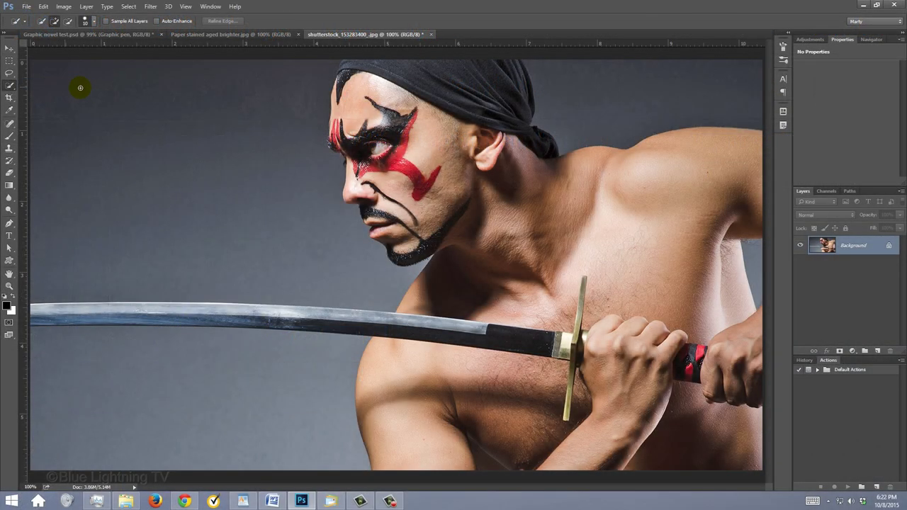
mouse_move(310, 68)
left_mouse_down()
mouse_move(485, 65)
mouse_move(511, 151)
mouse_move(422, 131)
mouse_move(354, 99)
mouse_move(342, 68)
mouse_move(328, 138)
mouse_move(349, 165)
mouse_move(343, 199)
mouse_move(374, 216)
mouse_move(385, 240)
mouse_move(443, 242)
mouse_move(416, 189)
mouse_move(669, 149)
mouse_move(693, 189)
mouse_move(667, 230)
mouse_move(728, 334)
mouse_move(743, 333)
mouse_move(437, 336)
mouse_move(372, 315)
mouse_move(190, 311)
mouse_move(95, 318)
left_mouse_up()
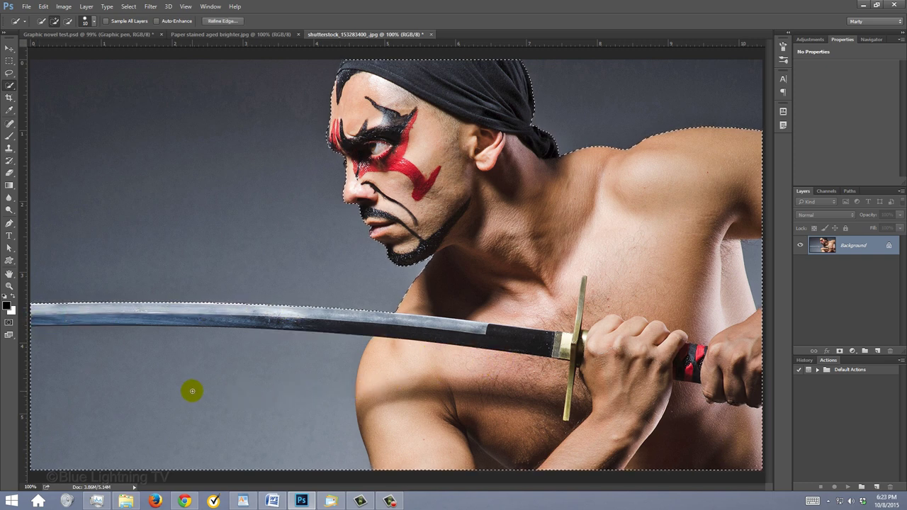
Subtract the backdrop below the blade and the arm gaps, then check the selection in Quick Mask.
key("alt")
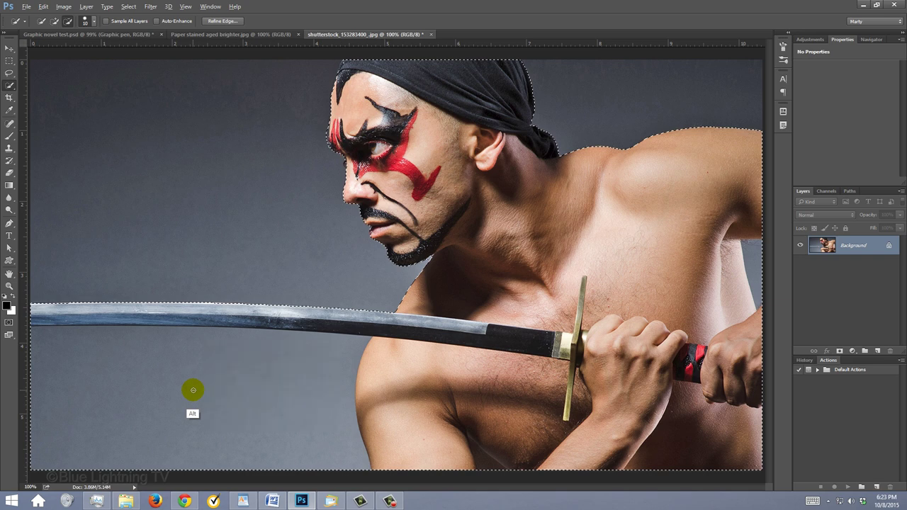
mouse_move(192, 389)
left_mouse_down()
mouse_move(367, 340)
mouse_move(34, 331)
left_mouse_up()
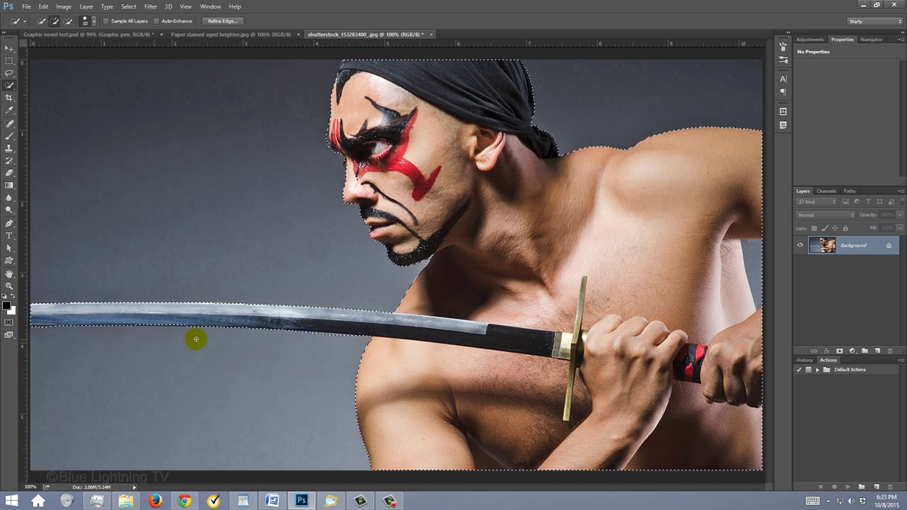
key("alt")
left_click(748, 259, "alt")
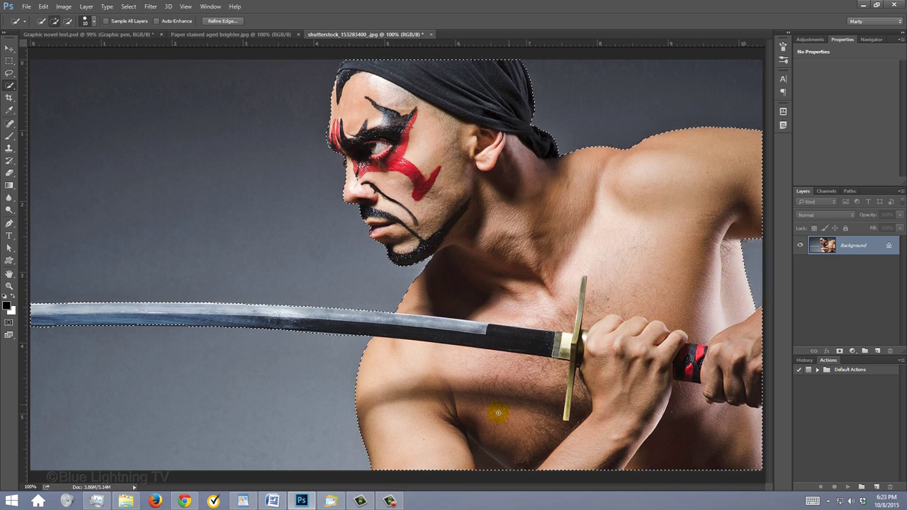
left_click(467, 457, "alt")
key("q")
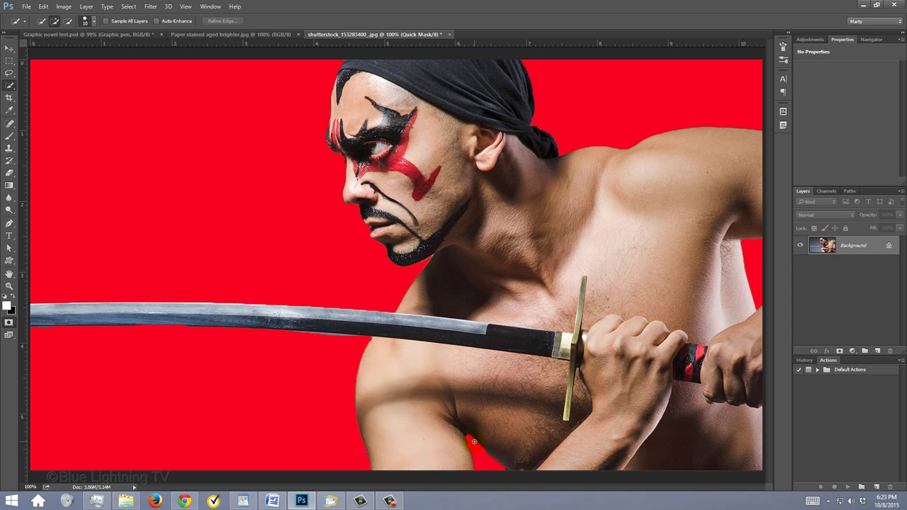
key("q")
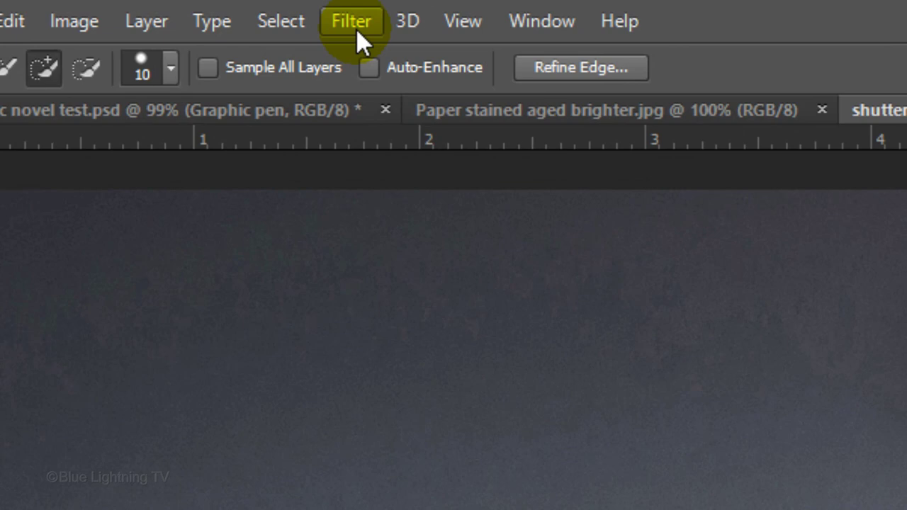
Use Refine Edge to widen the edge radius and output the samurai cutout to a New Layer.
left_click(284, 22)
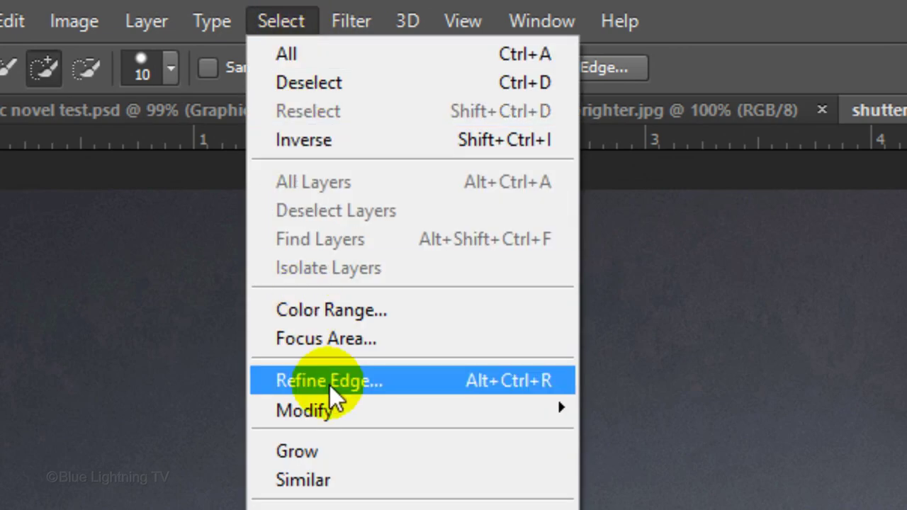
left_click(331, 386)
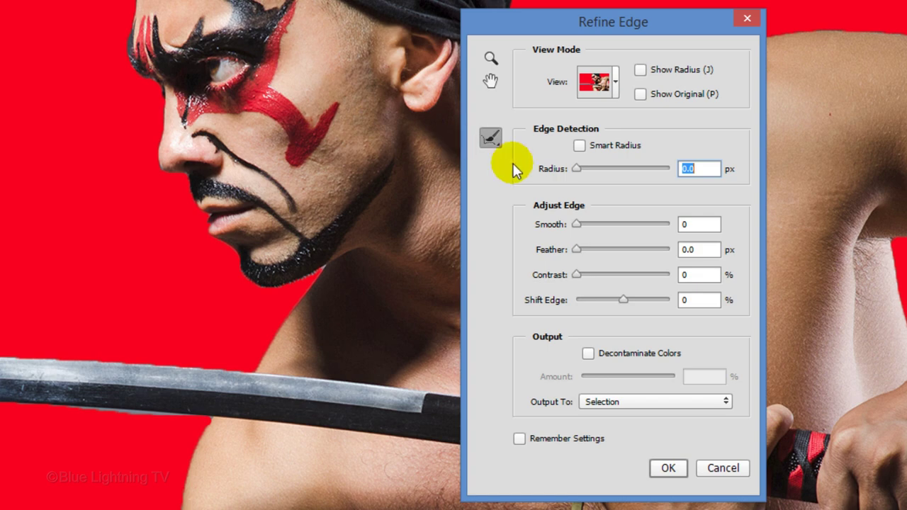
left_click_drag(577, 168, 598, 170)
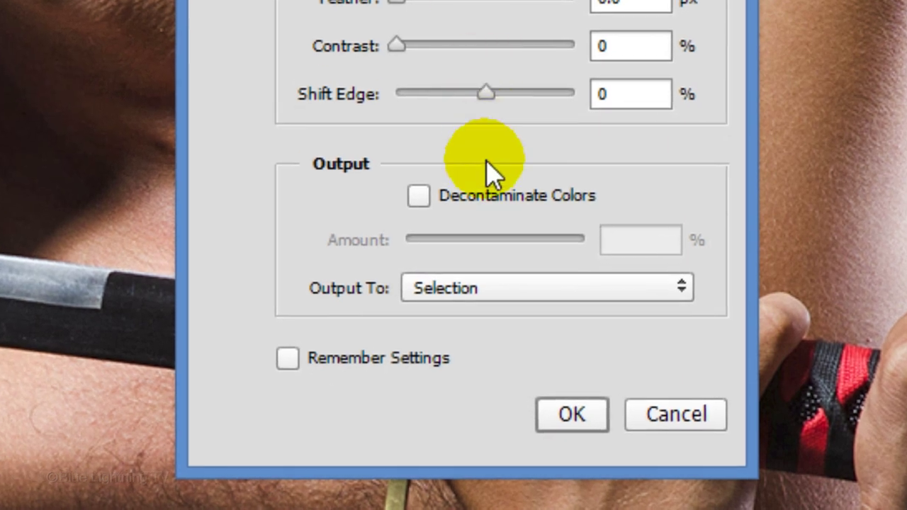
left_click(486, 287)
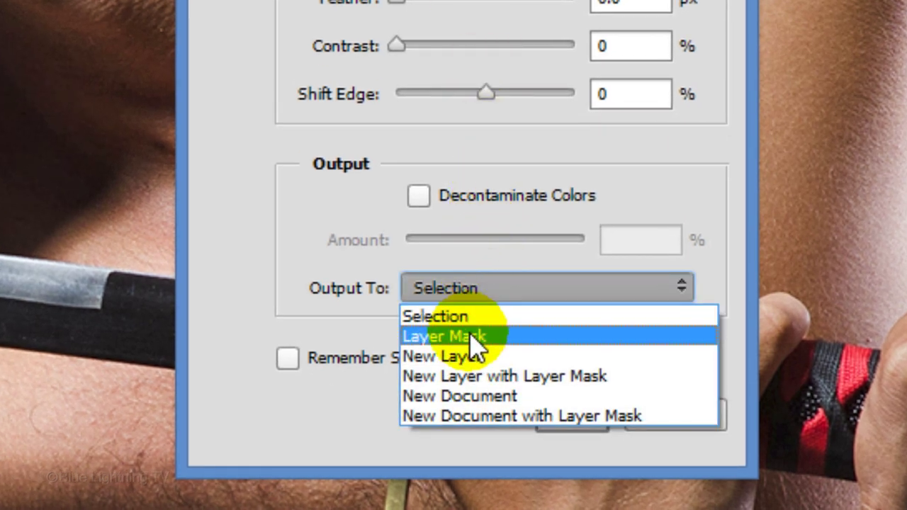
left_click(464, 357)
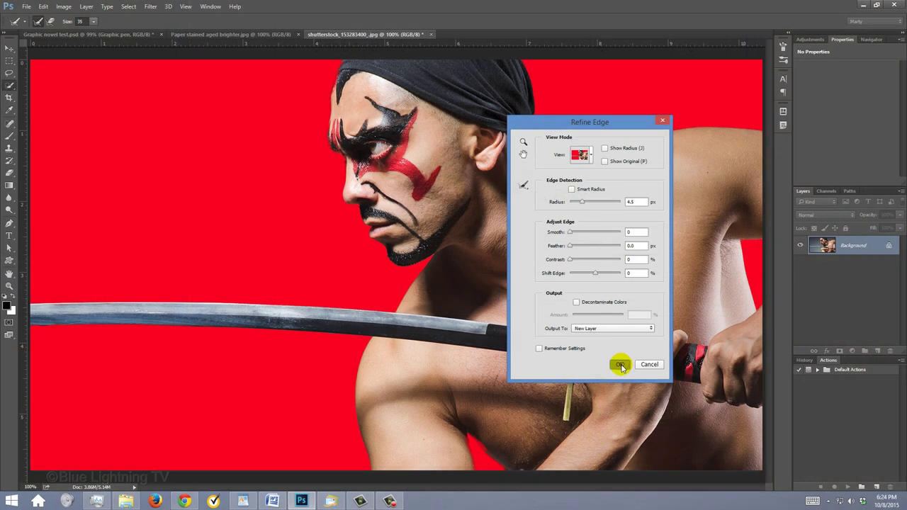
left_click(582, 412)
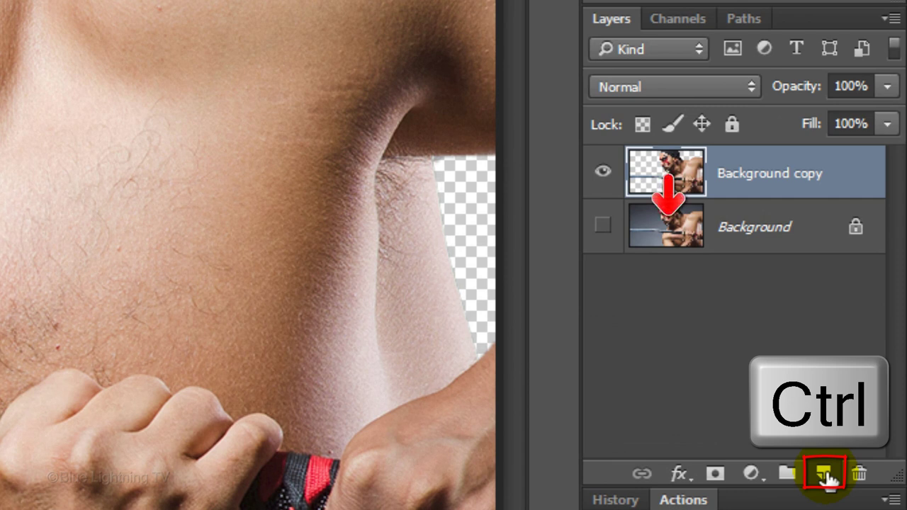
Add a new empty layer beneath the samurai cutout and switch to the Gradient tool.
left_click(824, 475, "ctrl")
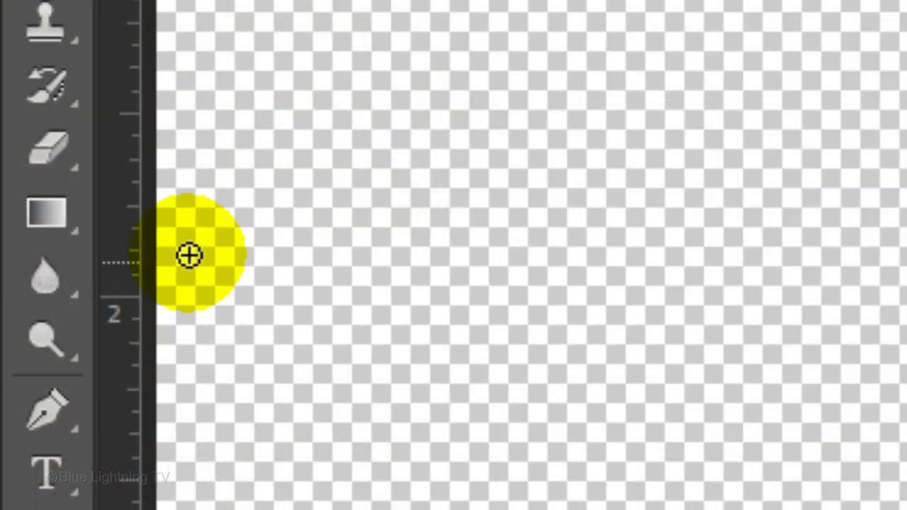
right_click(46, 213)
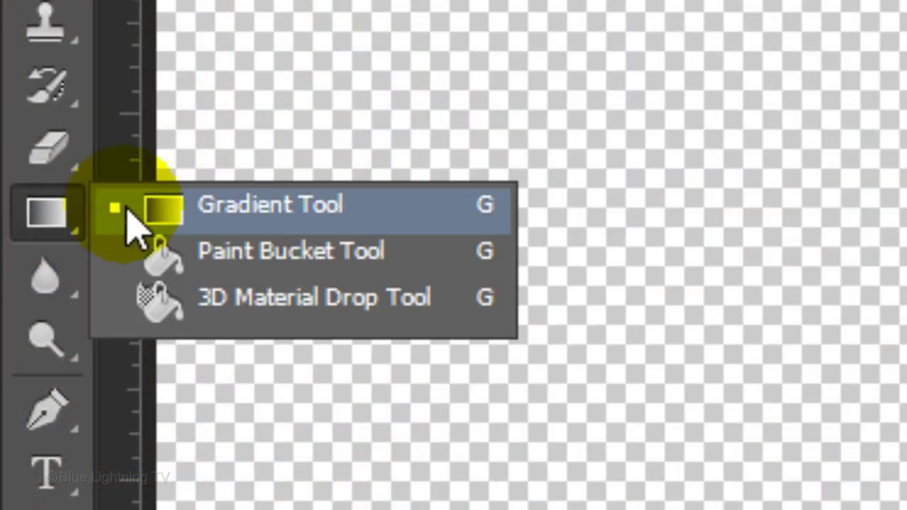
left_click(338, 216)
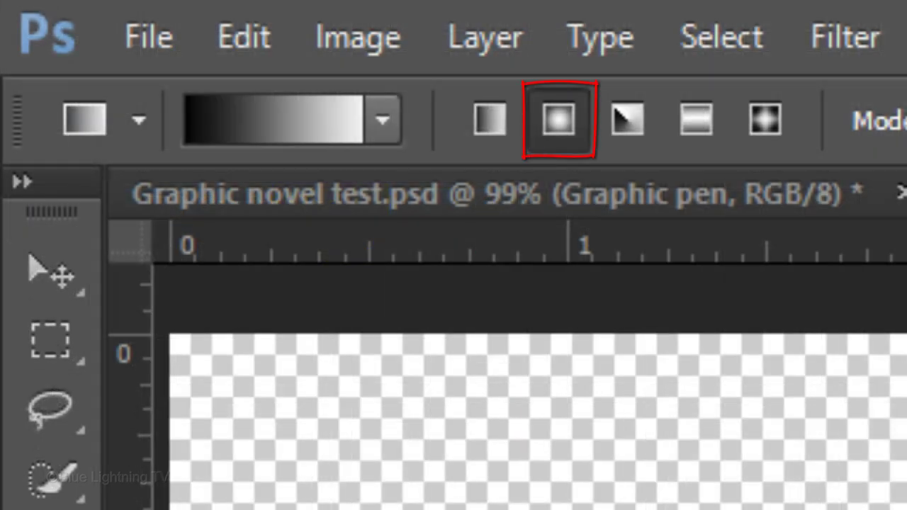
In the Gradient Editor, set the left colour stop to 10% brightness.
left_click(326, 134)
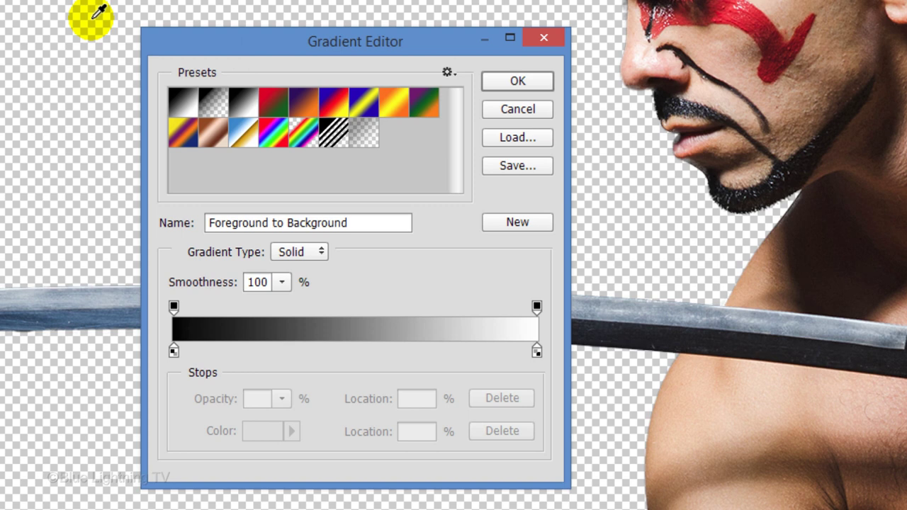
left_click(173, 350)
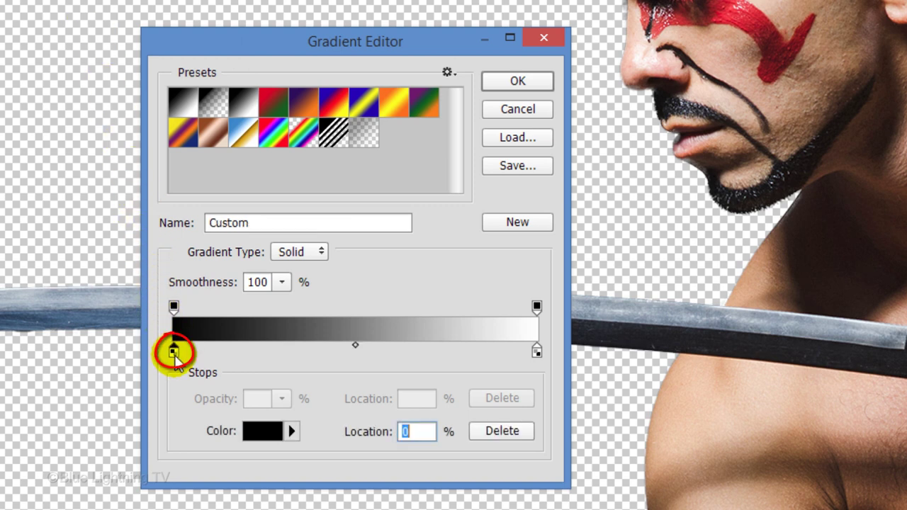
left_click(264, 432)
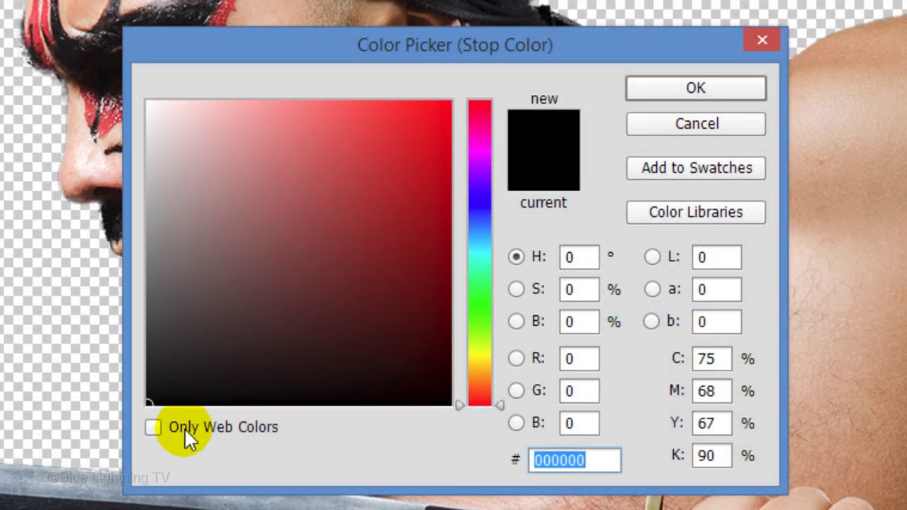
left_click(589, 322)
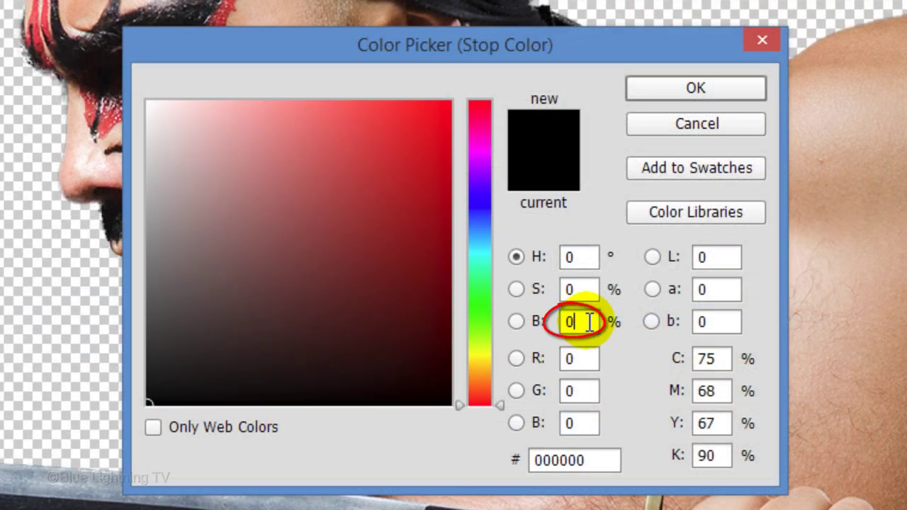
type("10")
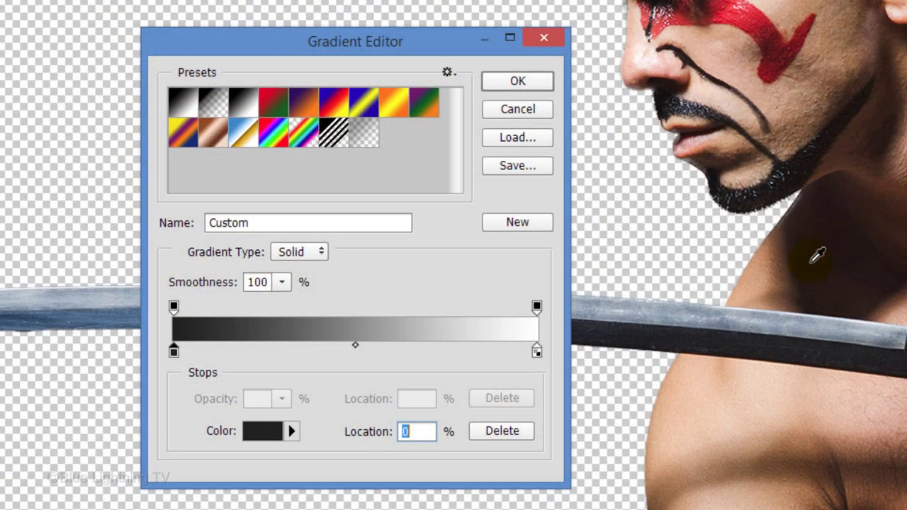
Set the right colour stop to mid grey #999999 (60% brightness).
left_click(537, 351)
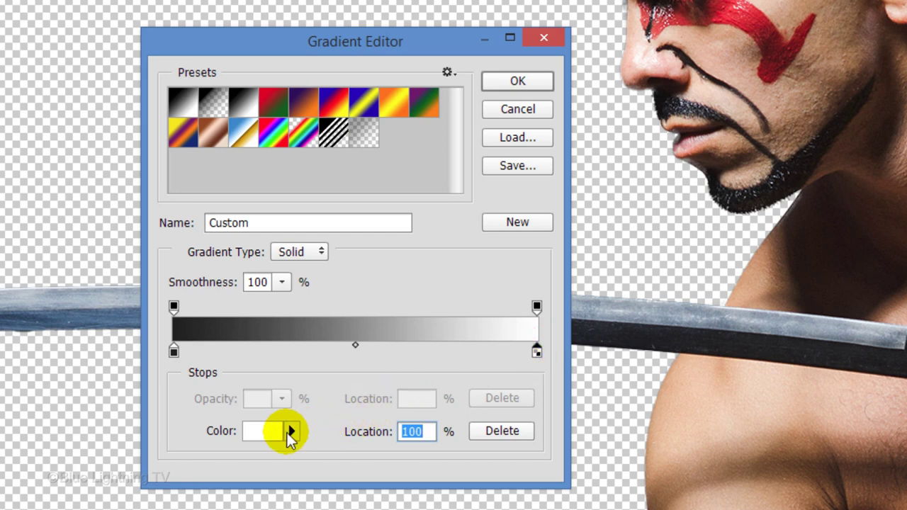
left_click(259, 445)
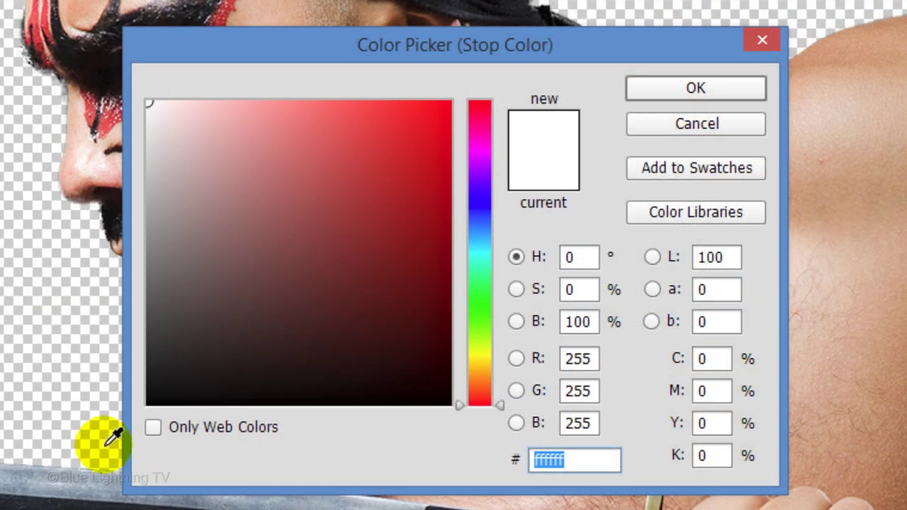
left_click(588, 321)
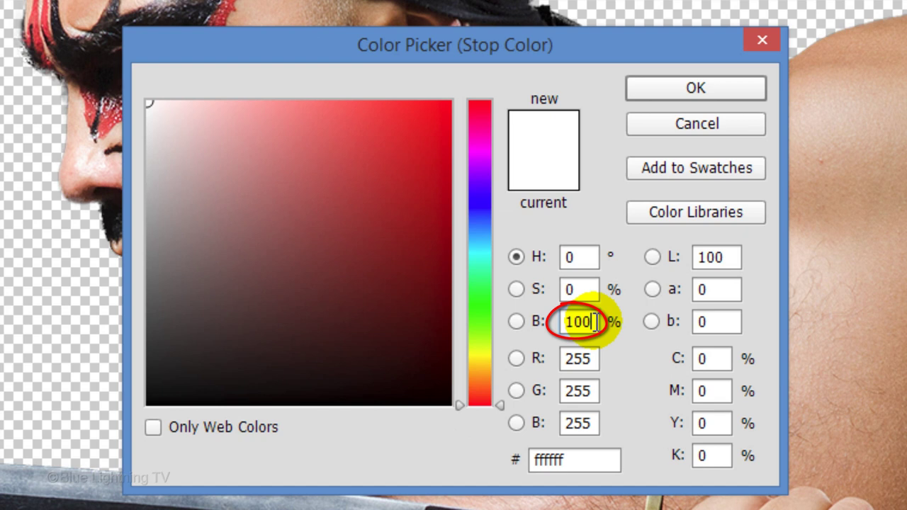
double_click(577, 321)
type("60")
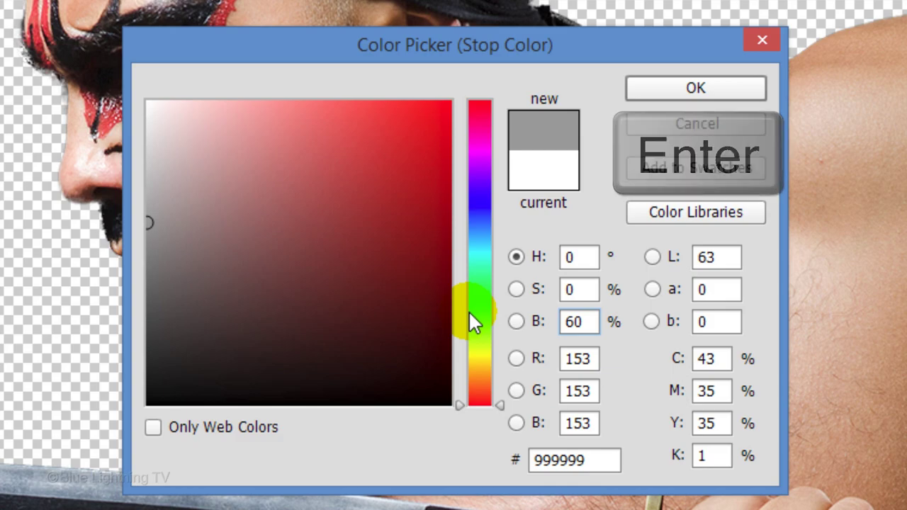
key("Return")
key("Return")
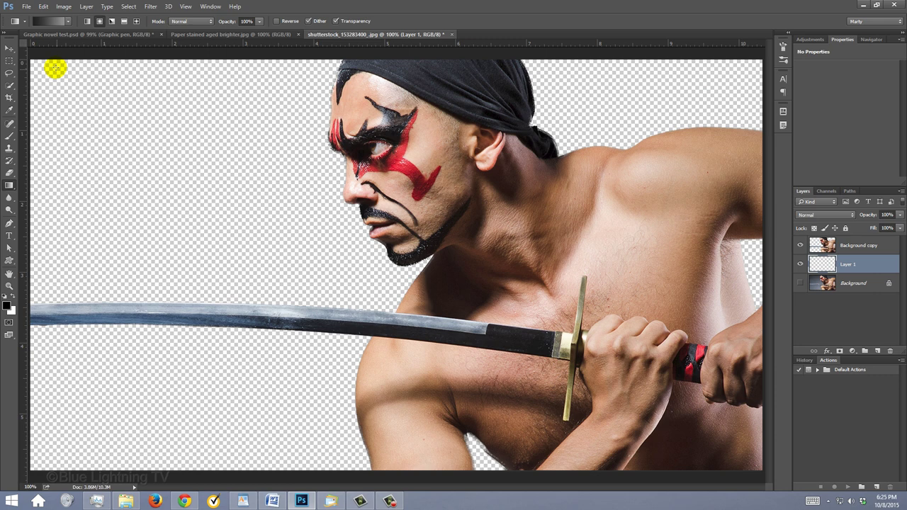
Drag the gradient diagonally from the canvas's top-left to bottom-right on Layer 1.
mouse_move(34, 61)
left_mouse_down()
mouse_move(415, 290)
mouse_move(610, 399)
mouse_move(764, 470)
left_mouse_up()
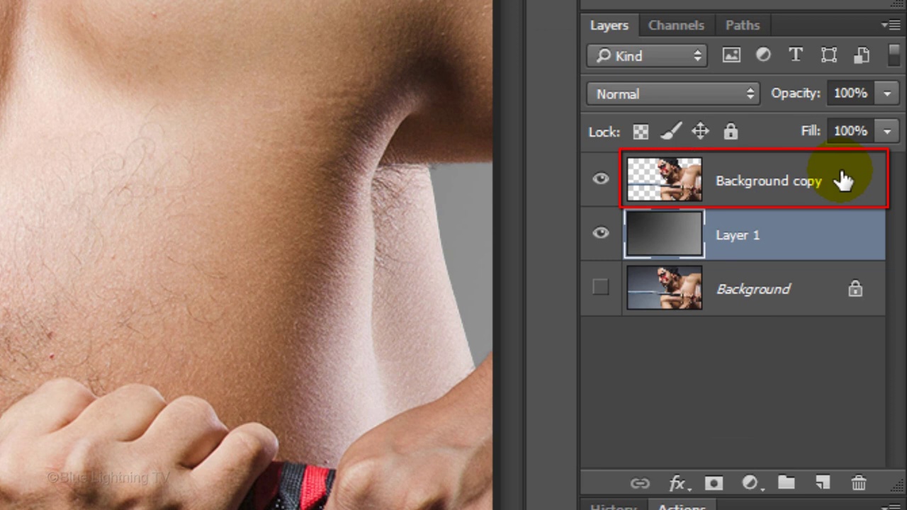
Select all three layers and convert them into one smart object.
left_click(842, 181)
left_click(809, 290, "shift")
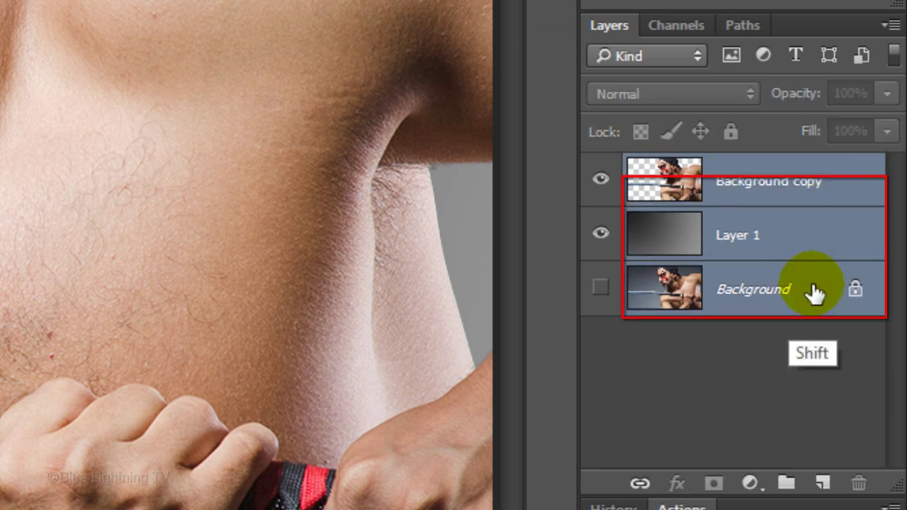
left_click(885, 26)
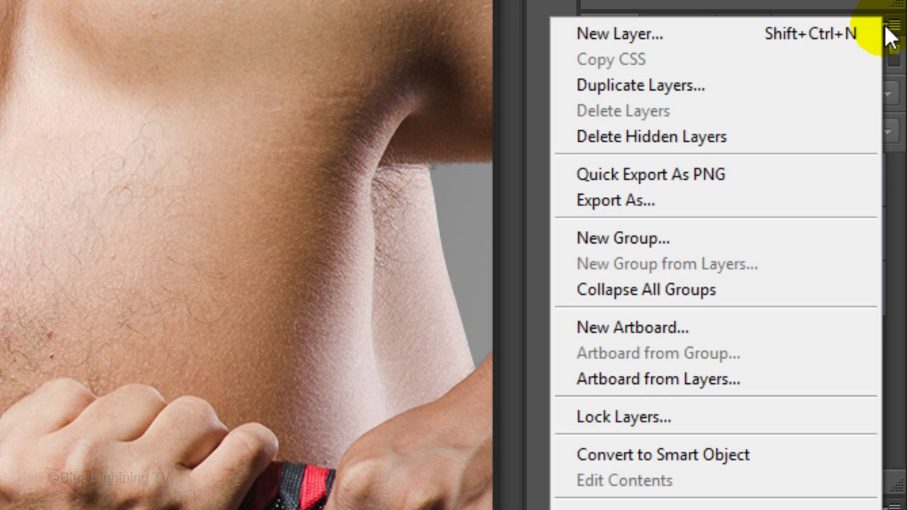
left_click(755, 459)
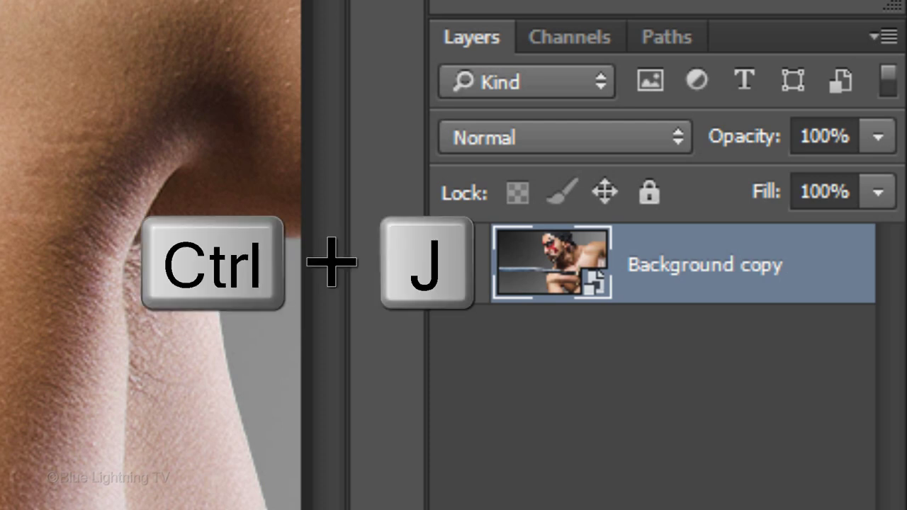
Duplicate the smart object, name the copies 'Photocopy' and 'Graphic pen', and hide Photocopy.
key("ctrl+j")
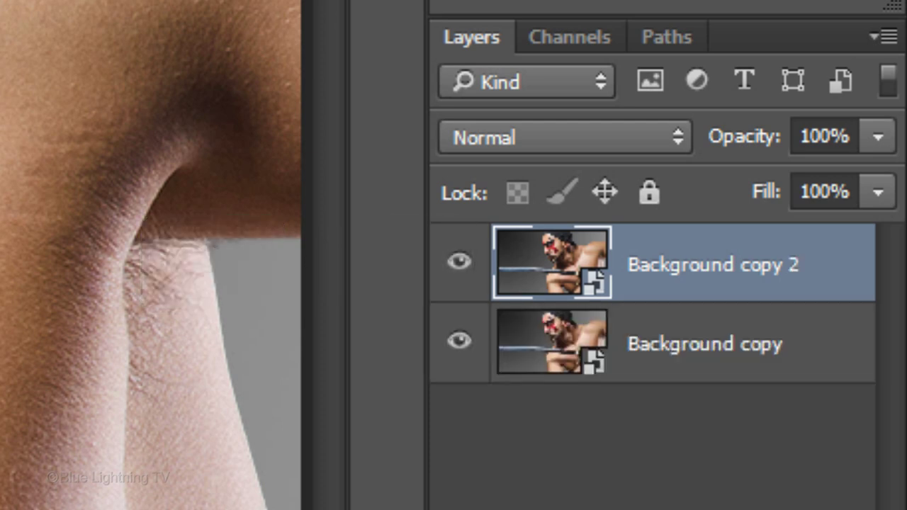
double_click(776, 266)
type("Phot")
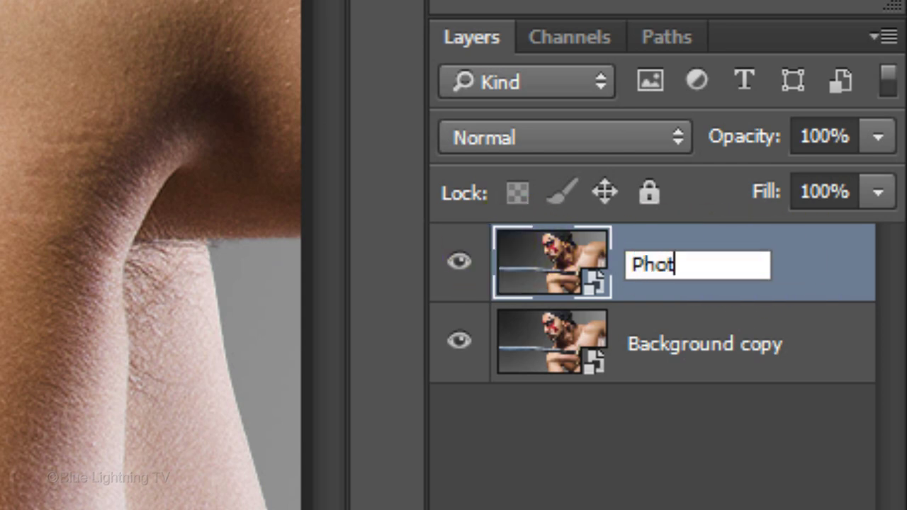
type("ocopy")
left_click(496, 265)
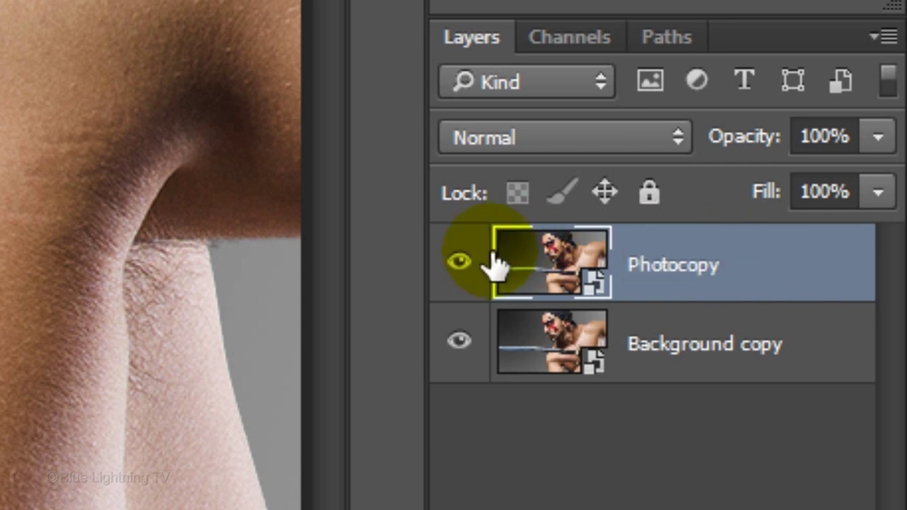
double_click(716, 343)
type("Graphic")
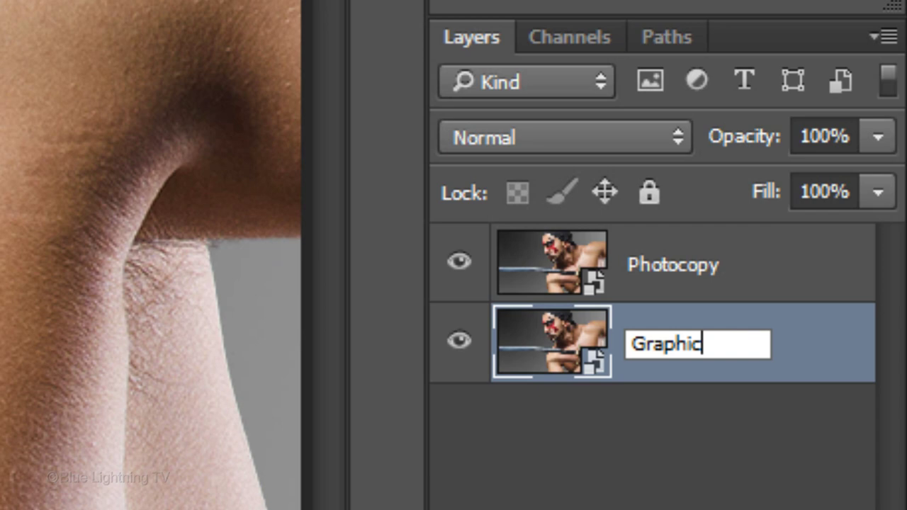
type(" pen")
key("Return")
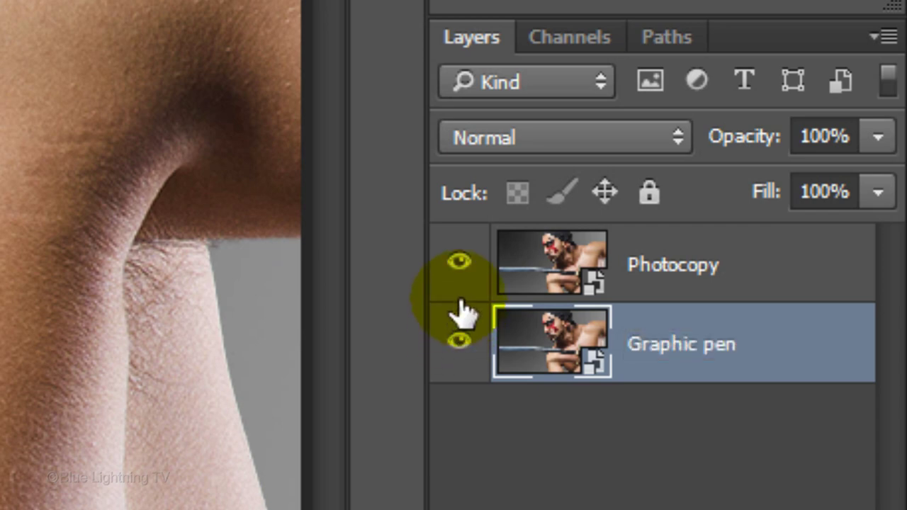
left_click(459, 263)
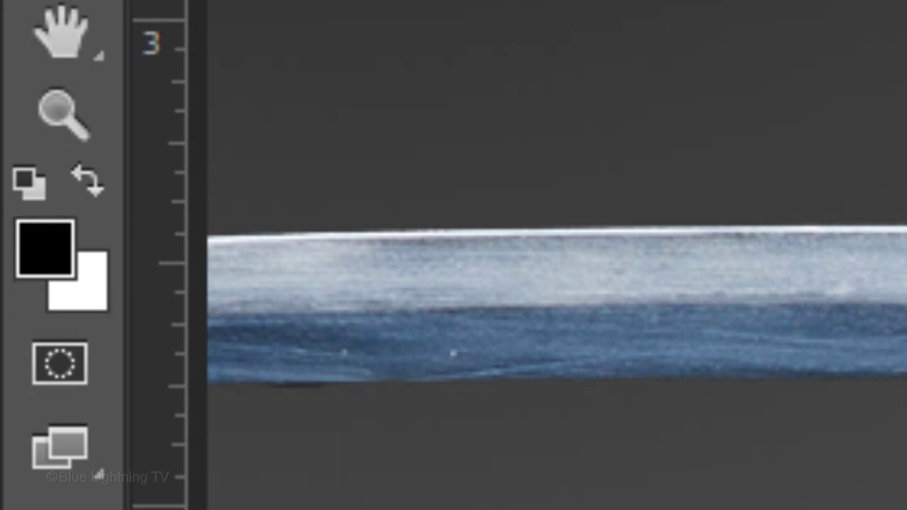
Reset colours to black and white and apply Sketch > Graphic Pen (Stroke Length 10, Right Diagonal).
key("d")
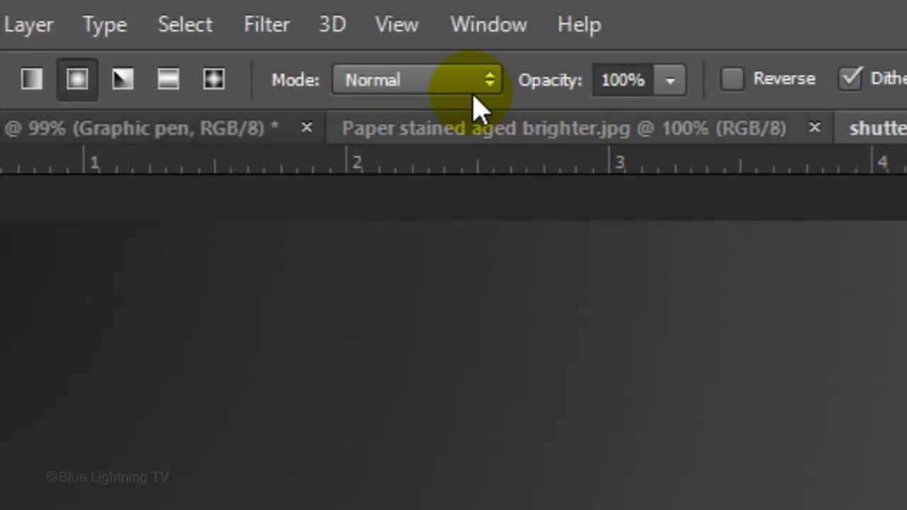
left_click(269, 27)
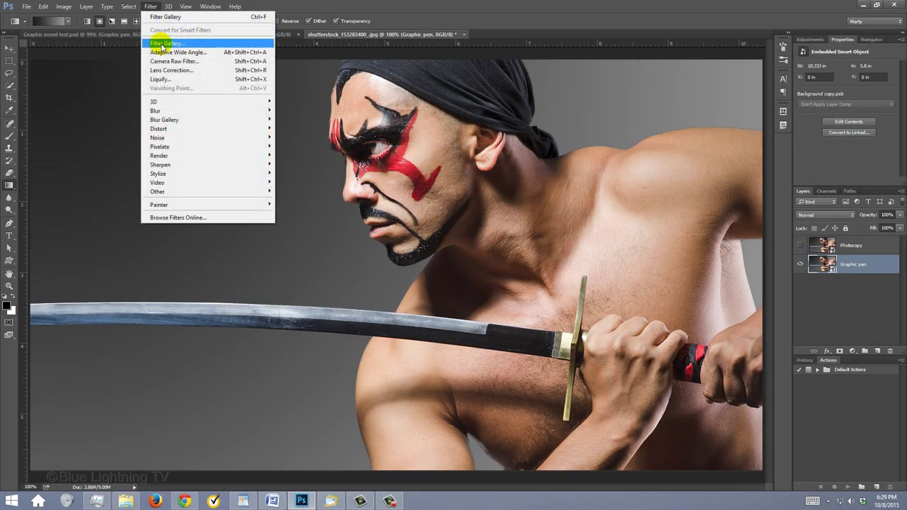
left_click(310, 163)
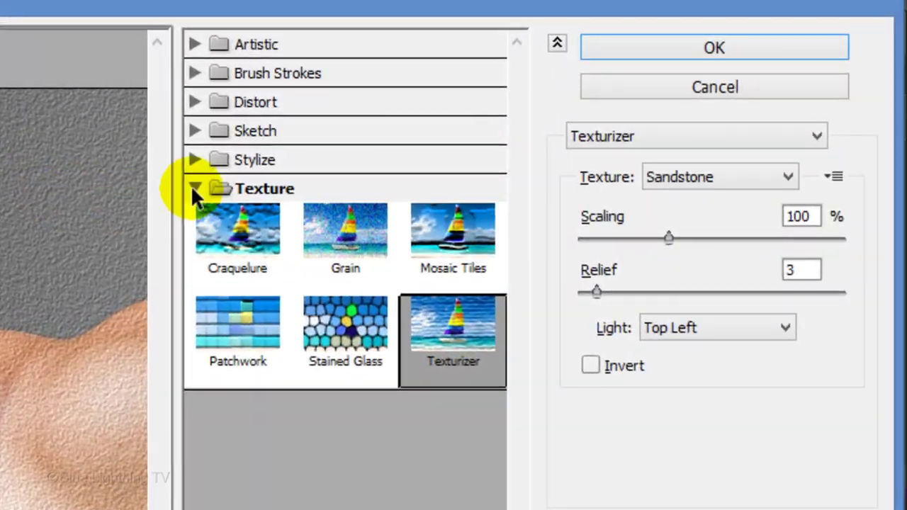
left_click(193, 188)
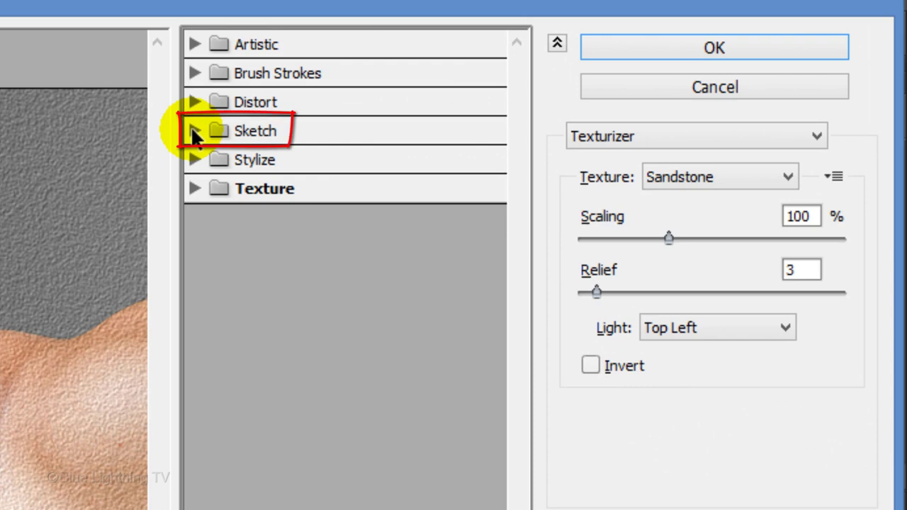
left_click(193, 132)
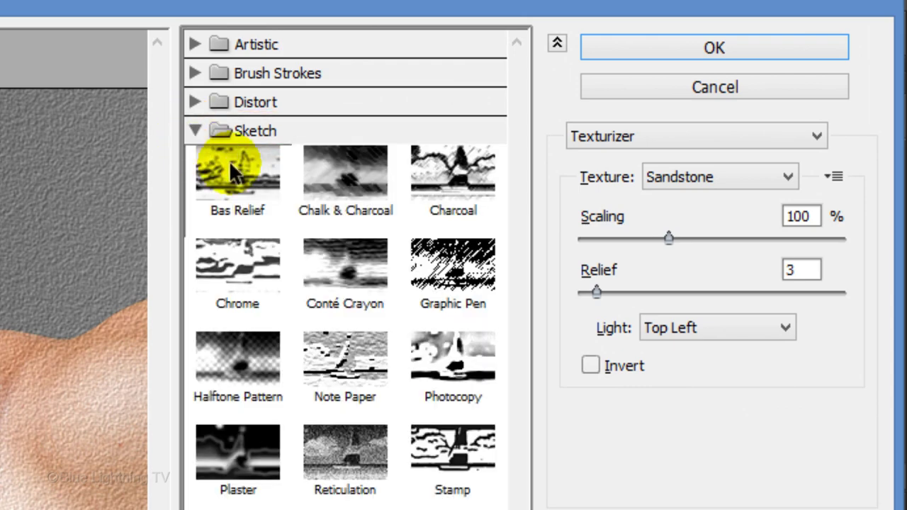
left_click(452, 272)
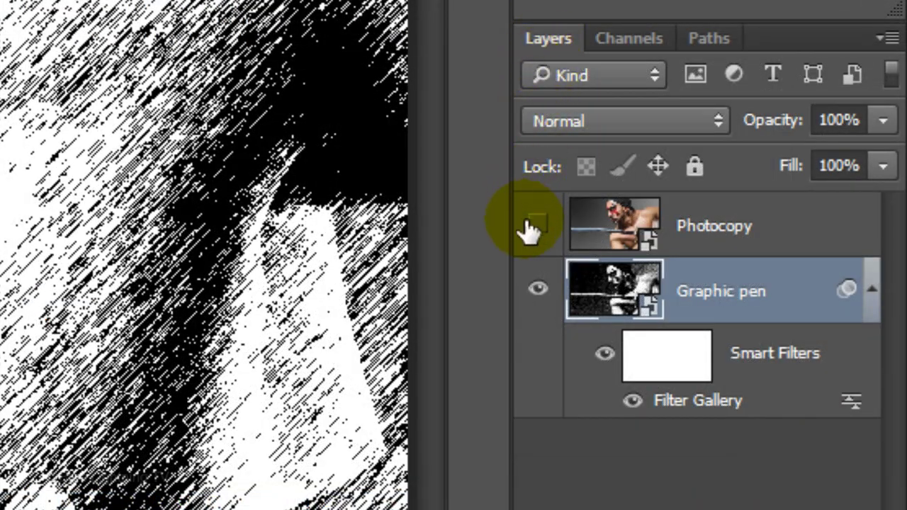
Show and select the Photocopy layer and choose the Photocopy sketch filter with Detail 5, Darkness 50.
left_click(799, 246)
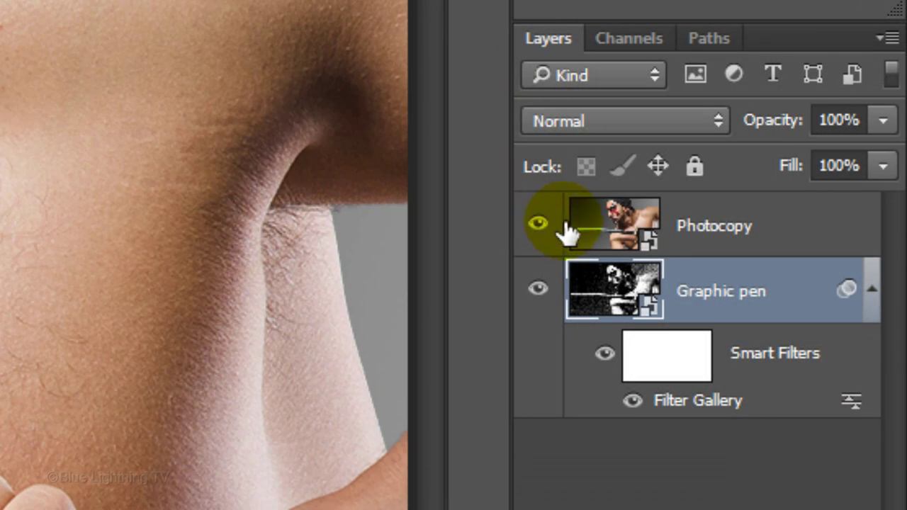
left_click(616, 238)
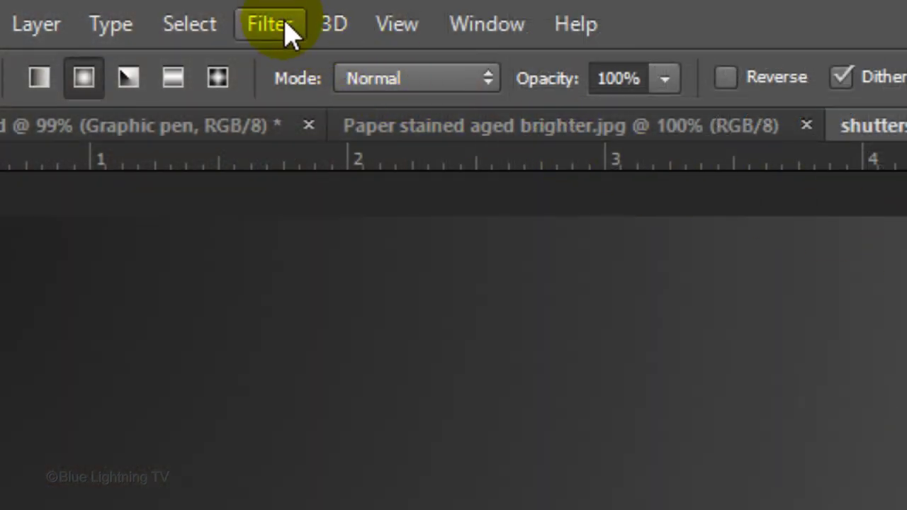
left_click(272, 24)
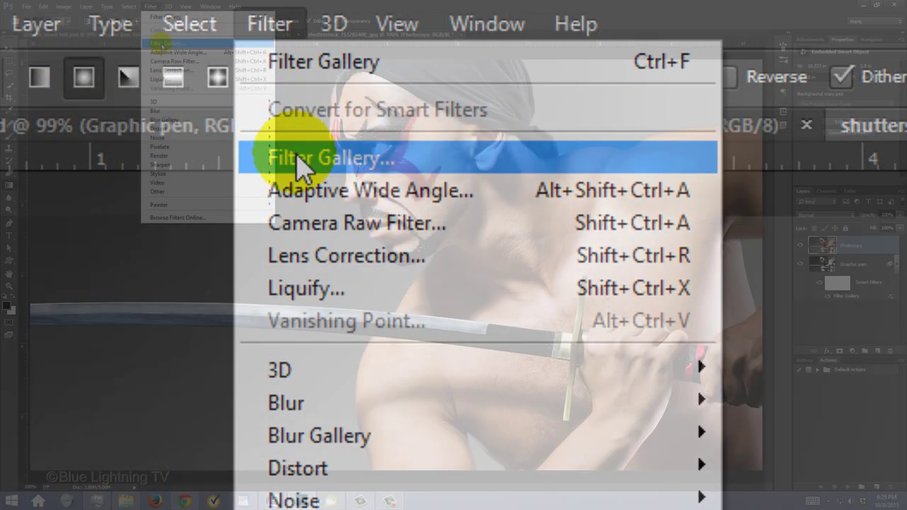
left_click(301, 160)
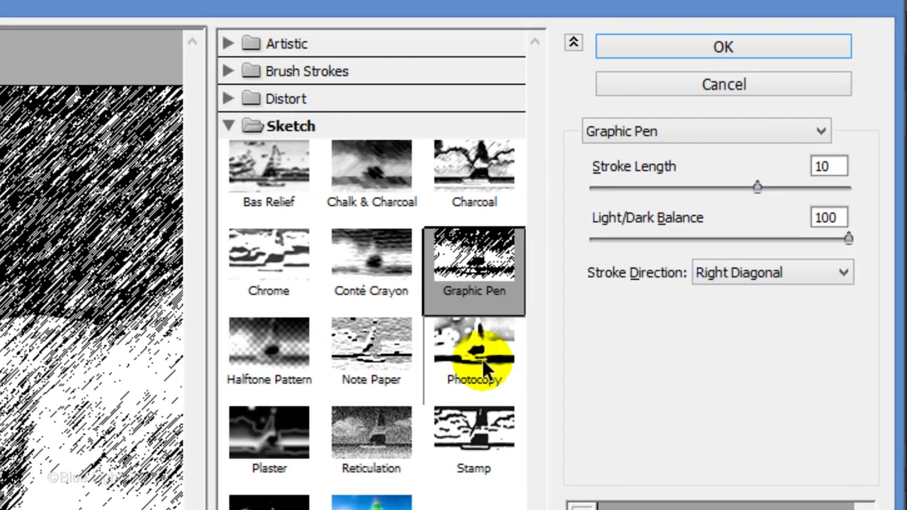
left_click(745, 144)
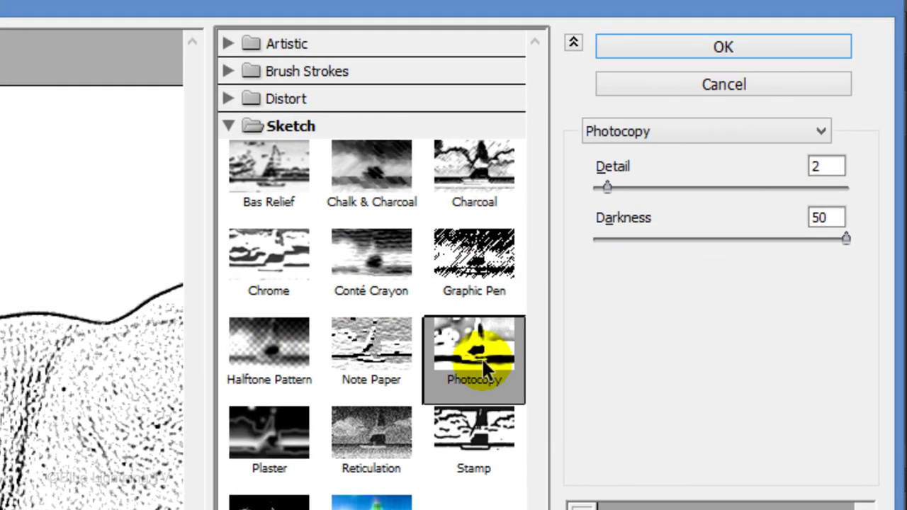
double_click(818, 166)
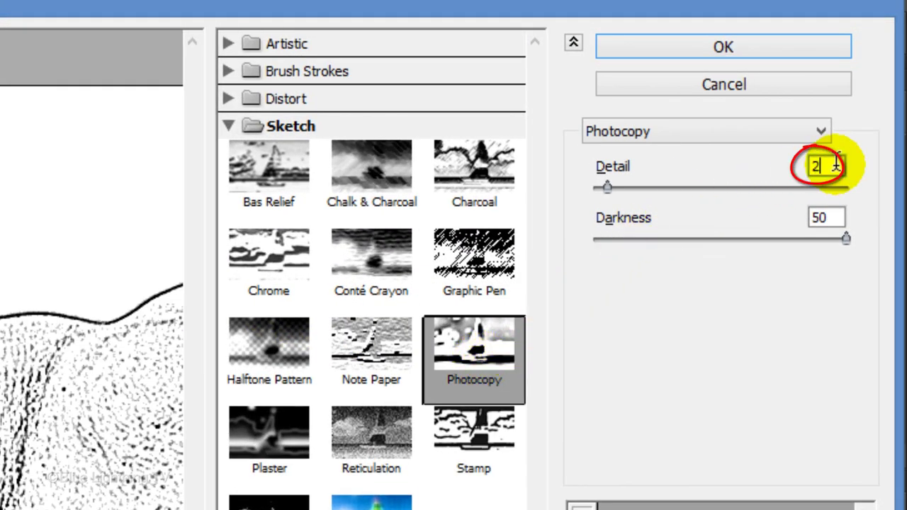
type("5")
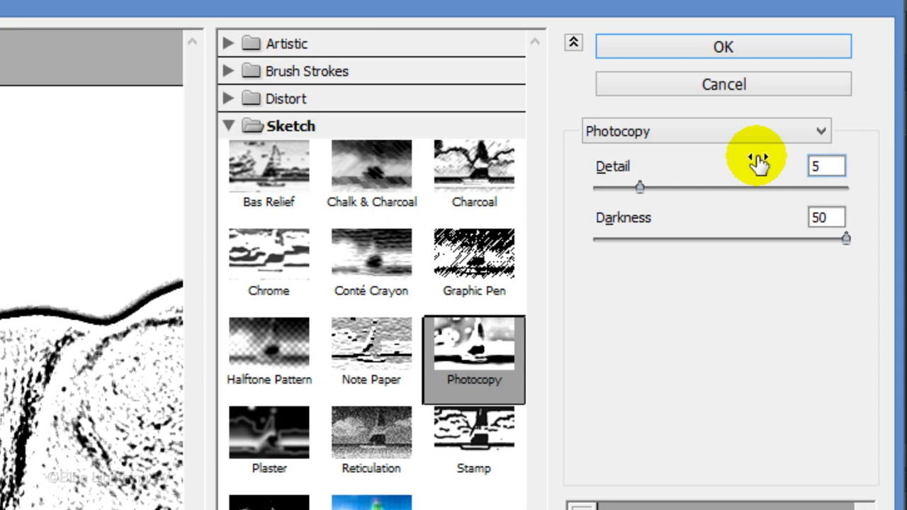
Apply the Photocopy filter, set that layer to Multiply, and collapse both layers' Smart Filters lists.
left_click(756, 46)
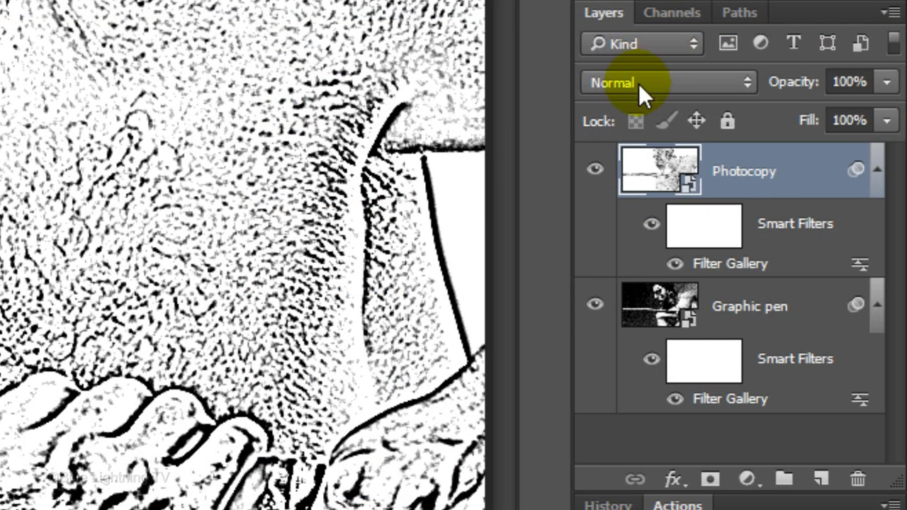
left_click(637, 83)
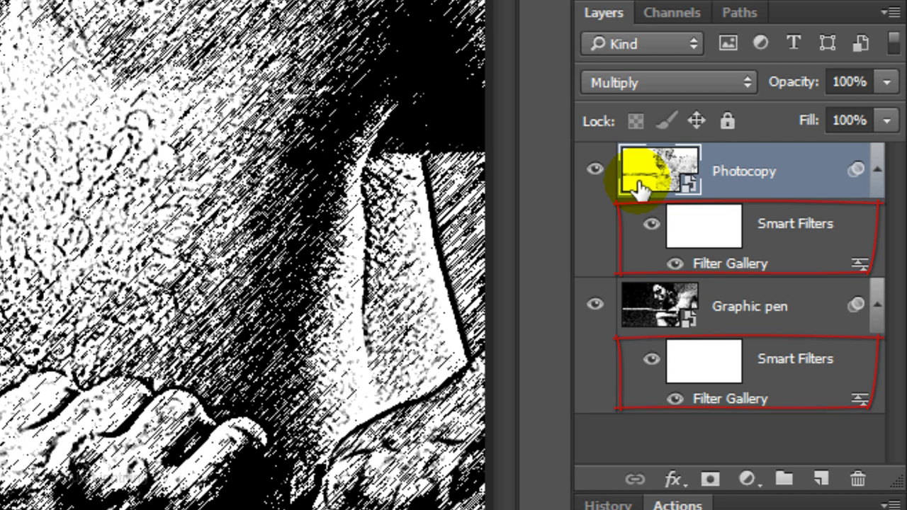
left_click(876, 170)
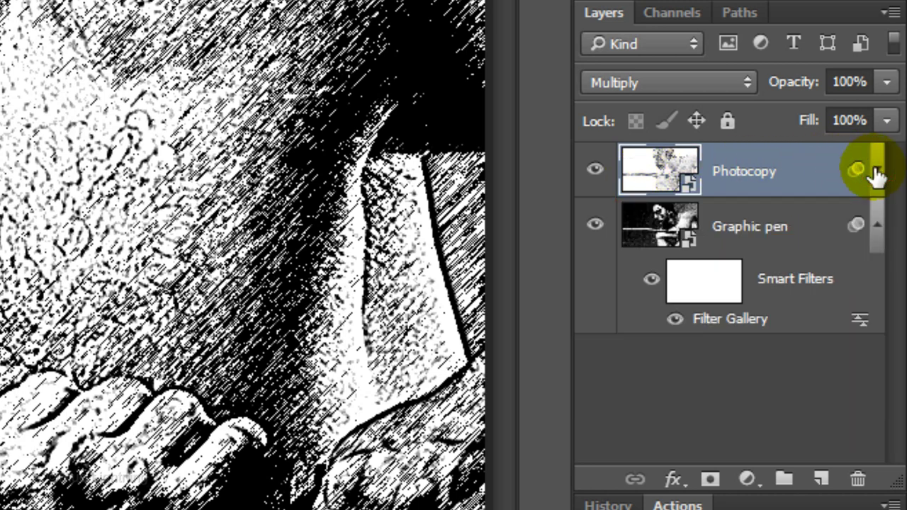
left_click(879, 227)
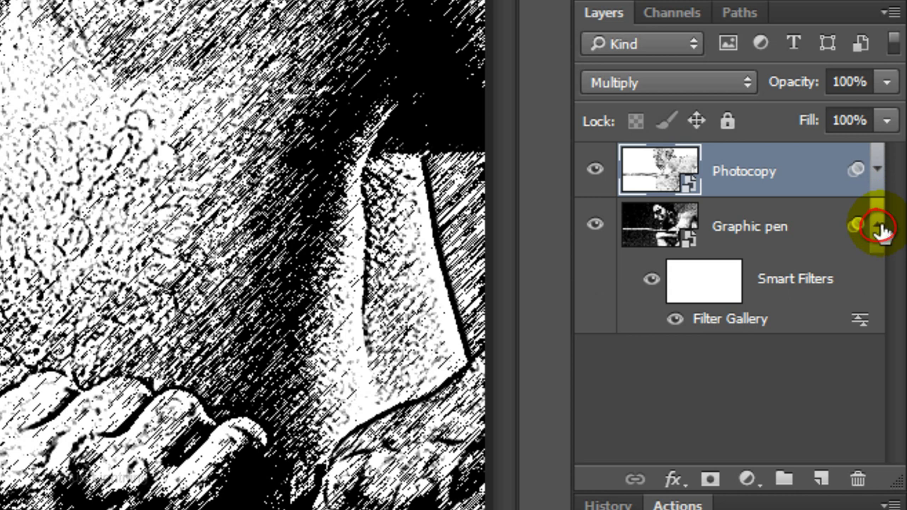
Add a layer named 'Border', fill it with white, and lower its Fill to 0%.
left_click(819, 479)
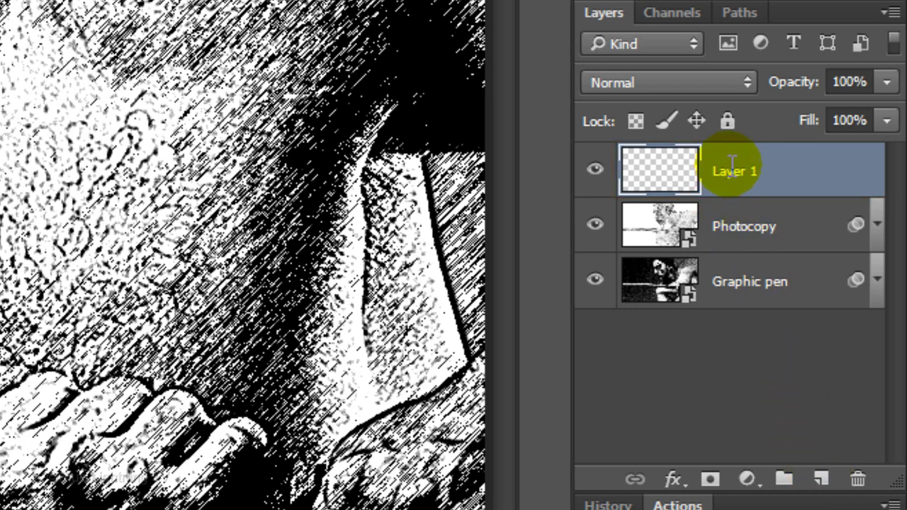
double_click(753, 170)
type("Border")
key("Return")
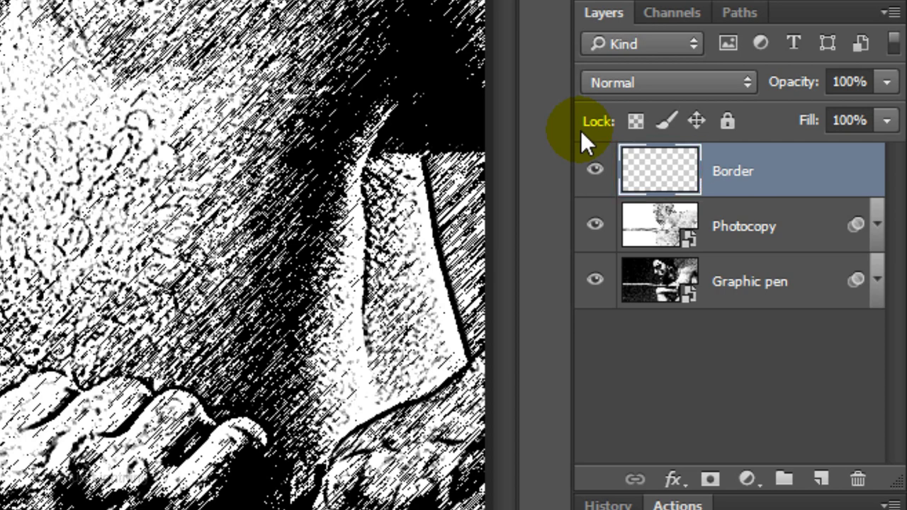
key("ctrl+Delete")
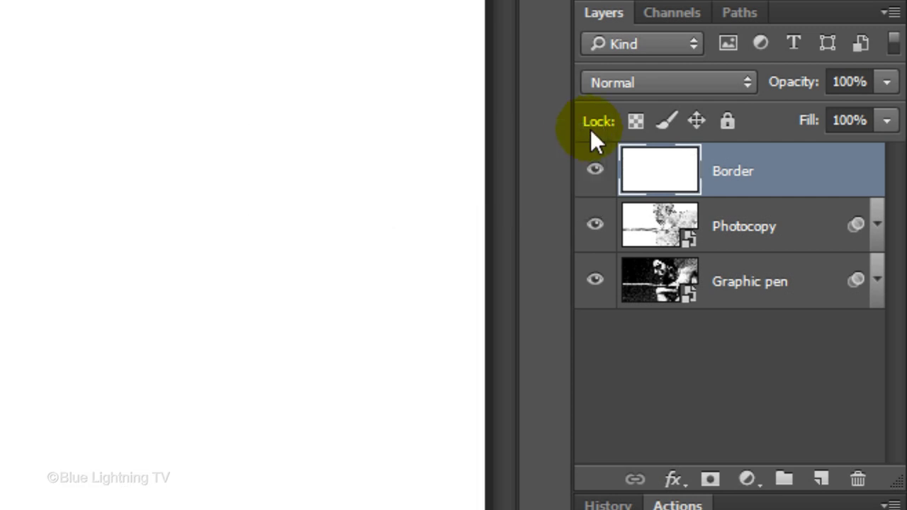
left_click(886, 122)
left_click_drag(887, 149, 670, 132)
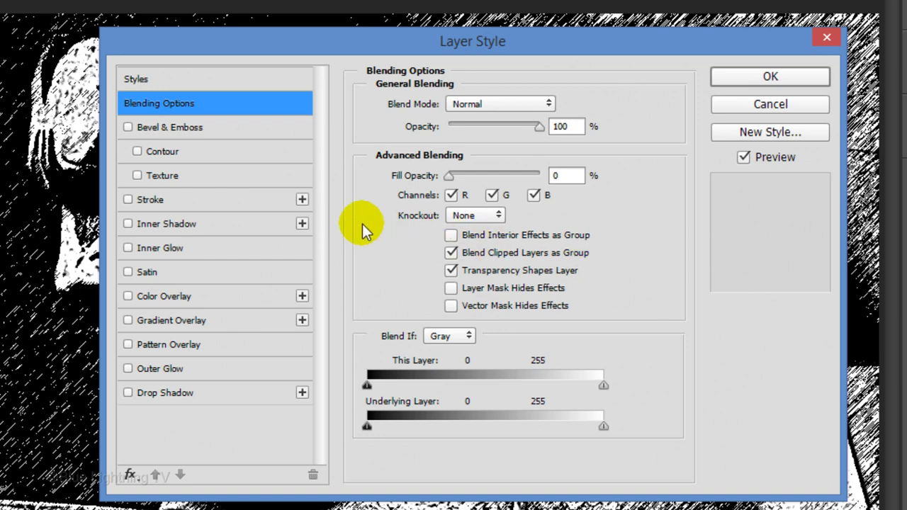
Enable a white 8 px Inside stroke on Border, then add a second Stroke effect.
left_click(231, 199)
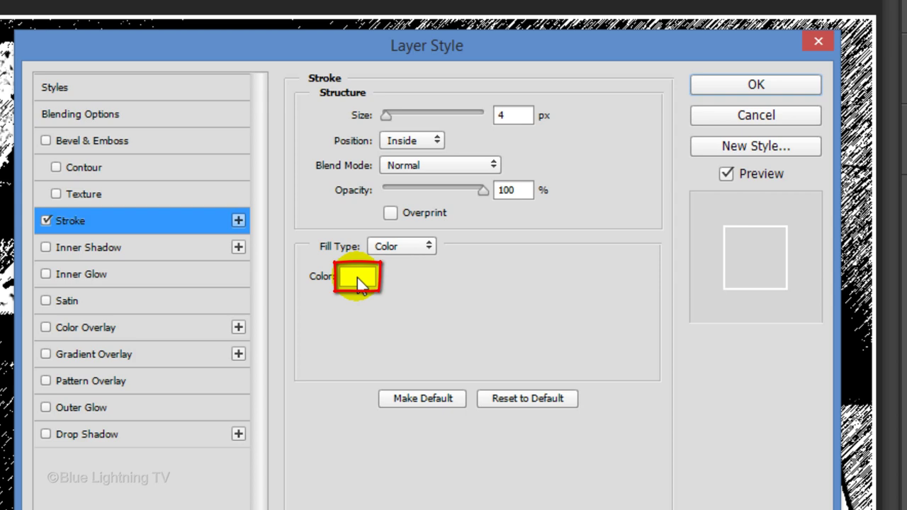
left_click(358, 280)
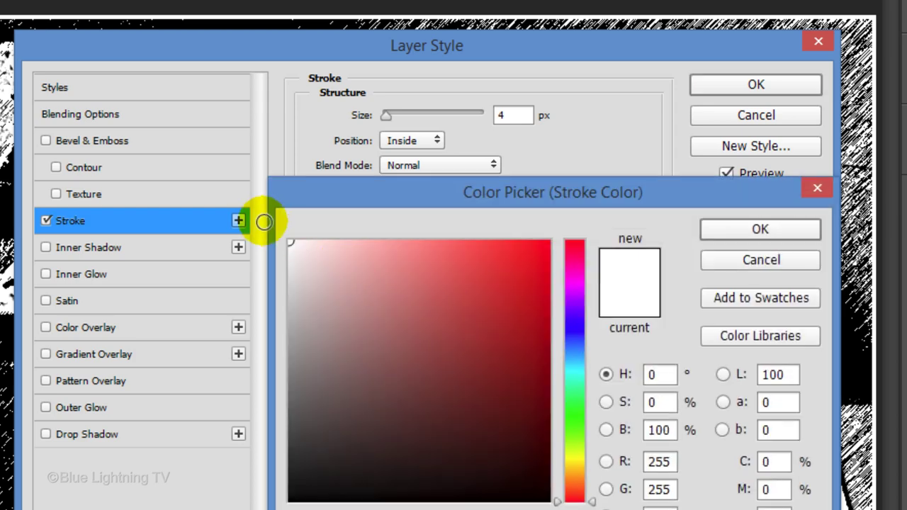
left_click(760, 229)
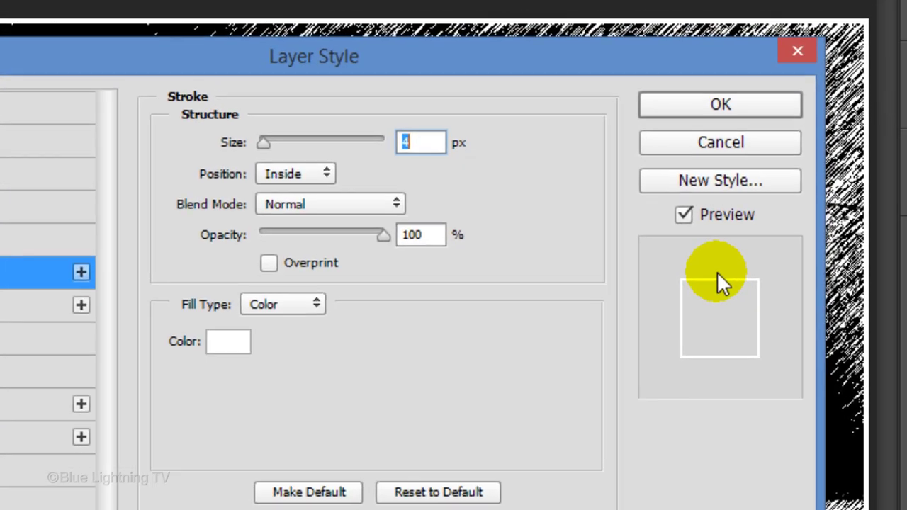
type("8")
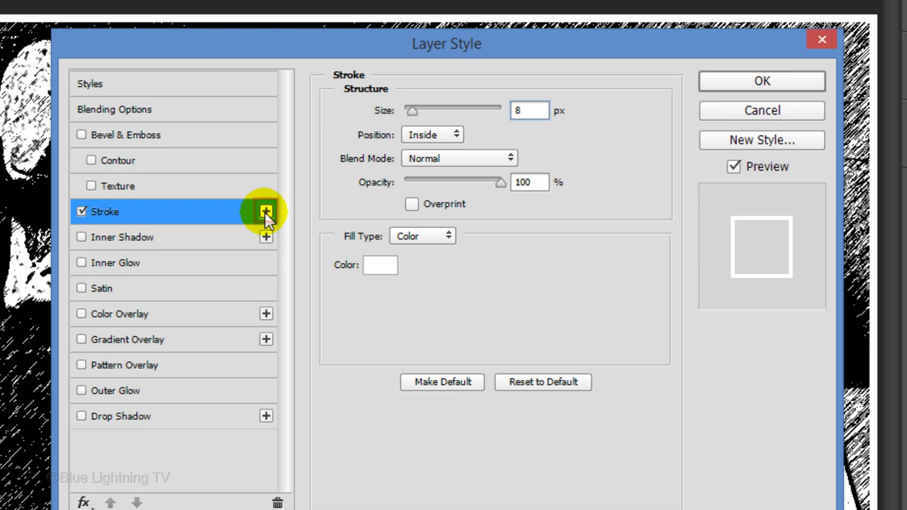
left_click(266, 213)
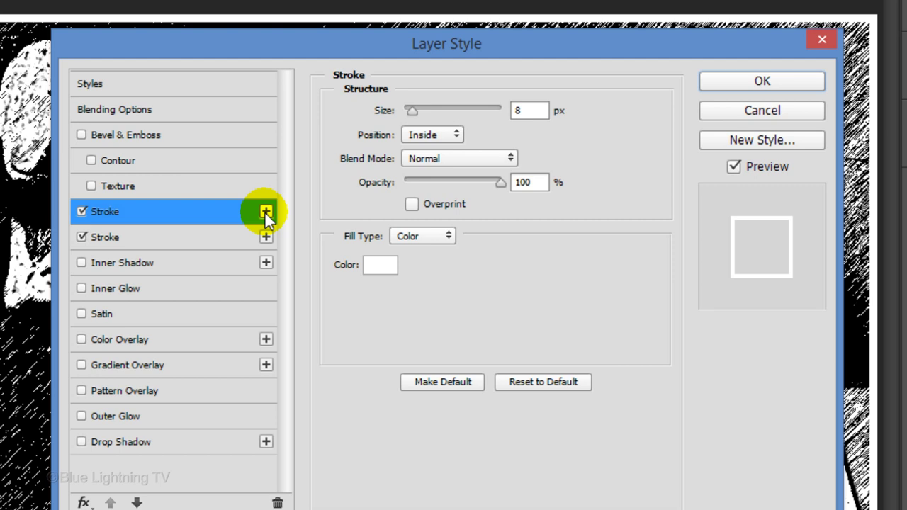
Make the Border layer's second stroke black with a size of 12 px.
left_click(220, 240)
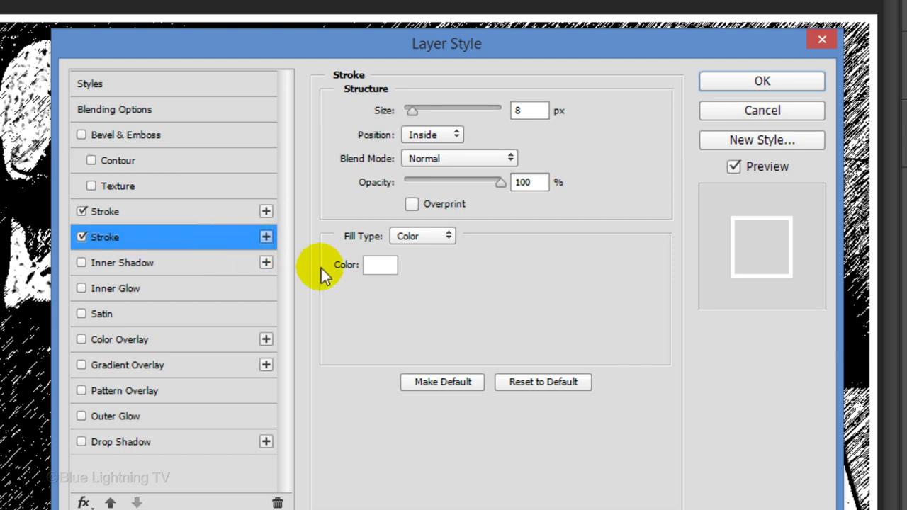
left_click(379, 265)
left_click_drag(378, 295, 303, 504)
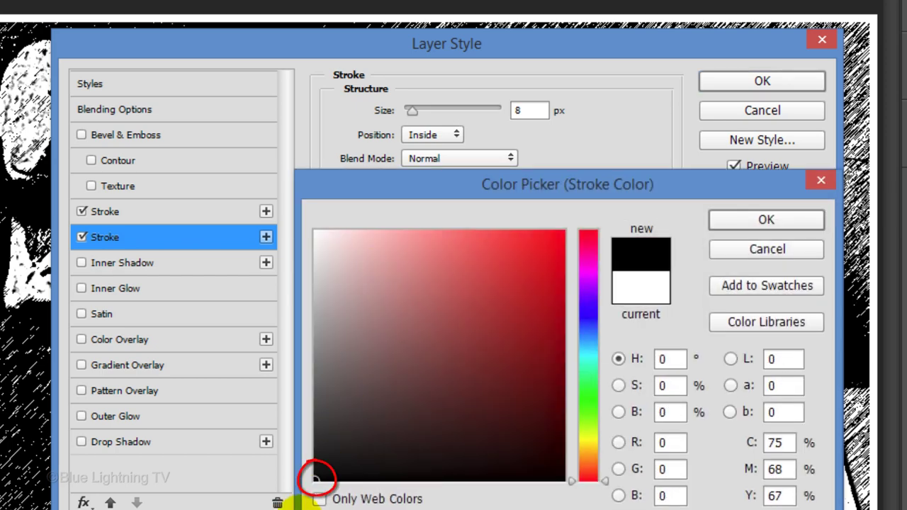
left_click(749, 219)
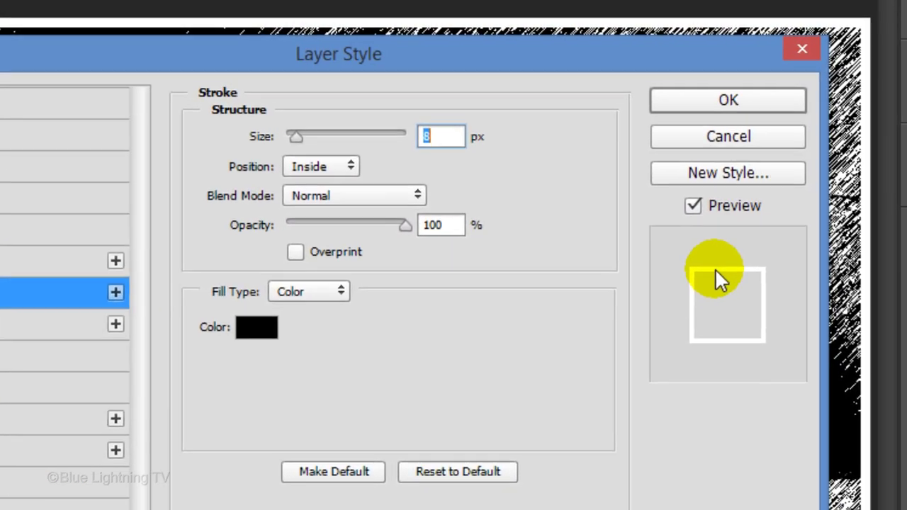
type("12")
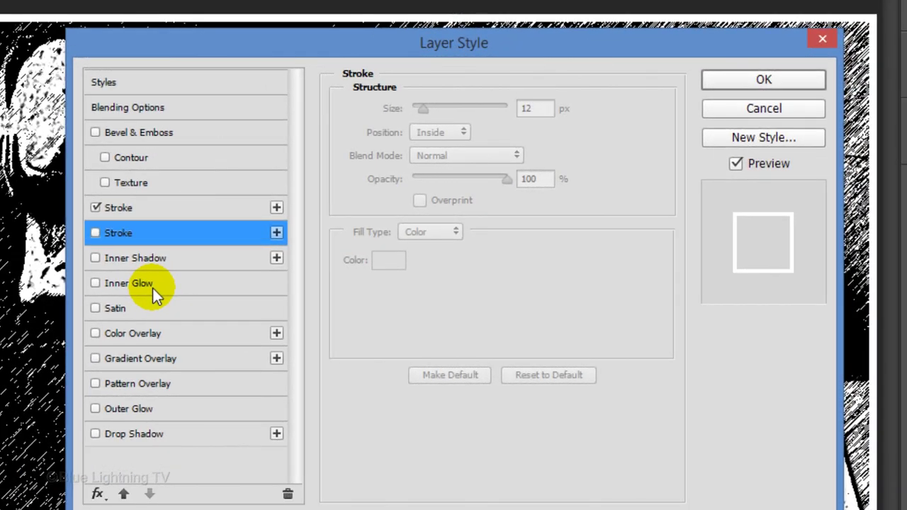
Enable Inner Glow on the Border layer at Normal blend and 100% opacity.
left_click(153, 288)
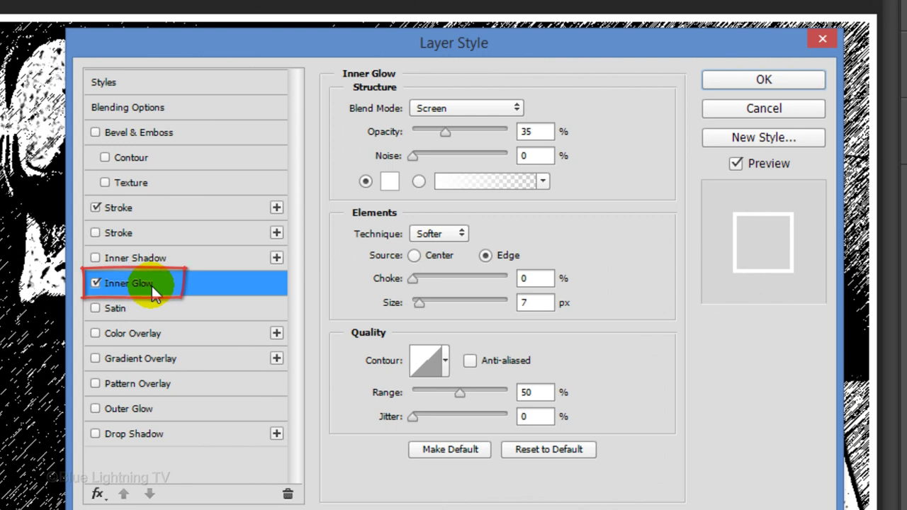
left_click(473, 113)
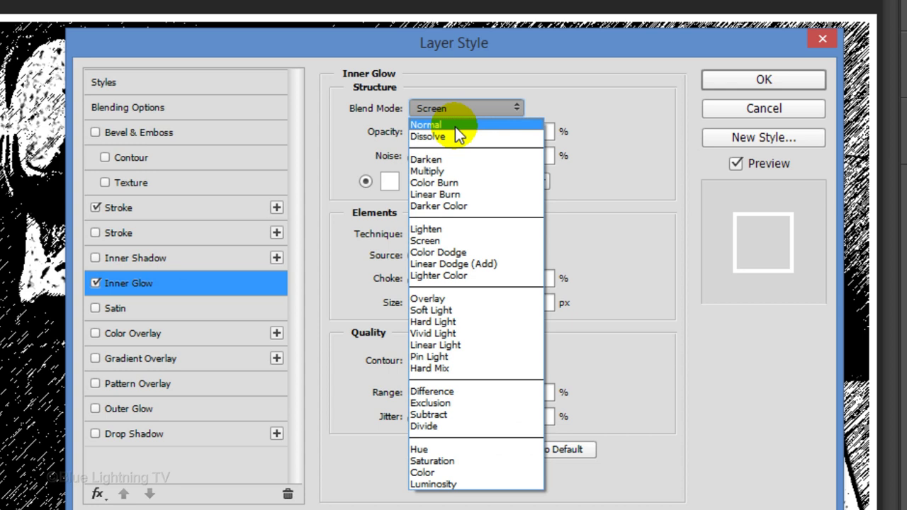
left_click(454, 126)
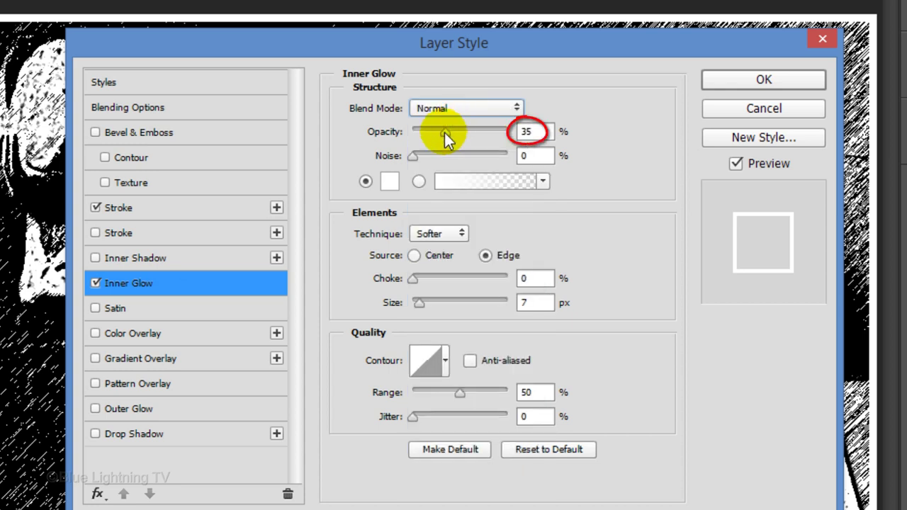
left_click_drag(444, 133, 636, 140)
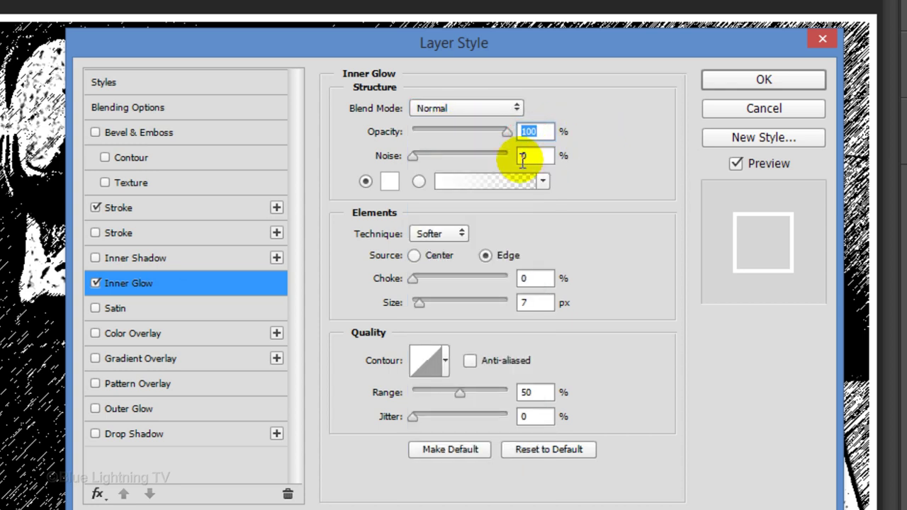
Set the inner glow colour to black, choke to 100% and size to 12 px.
left_click(388, 186)
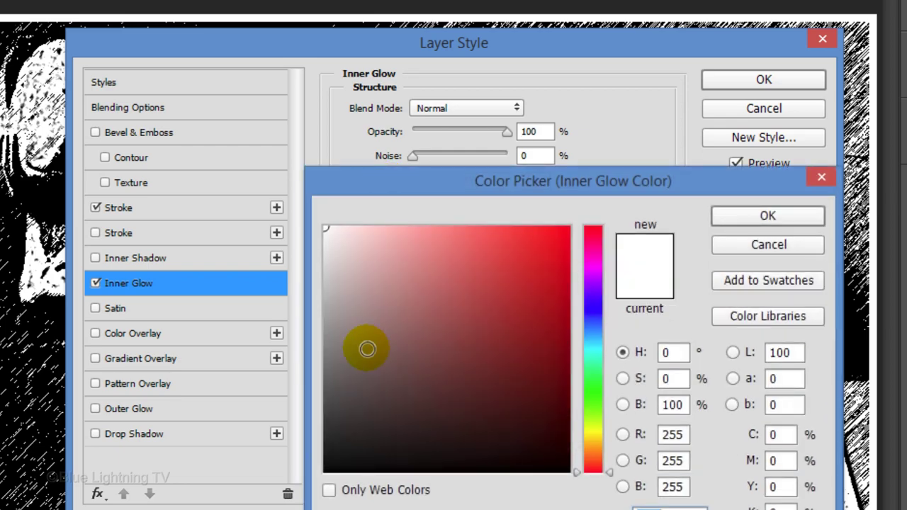
left_click(324, 470)
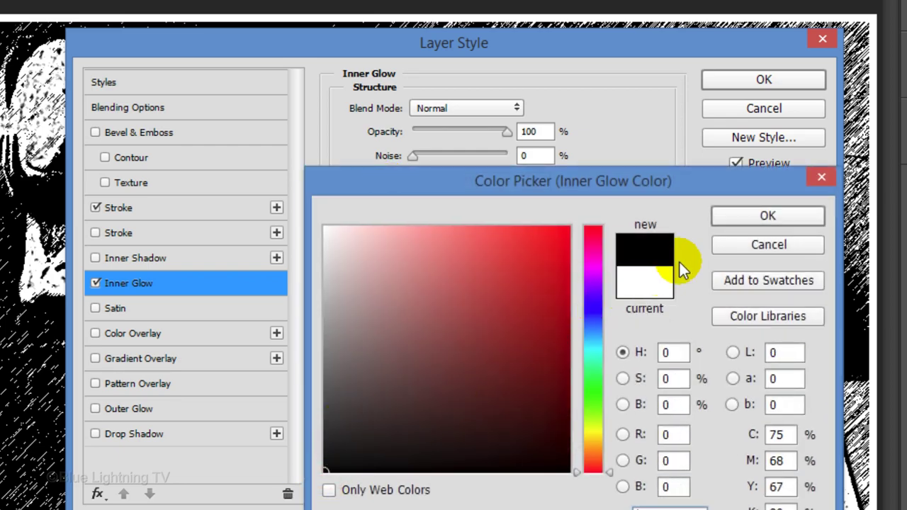
left_click(767, 216)
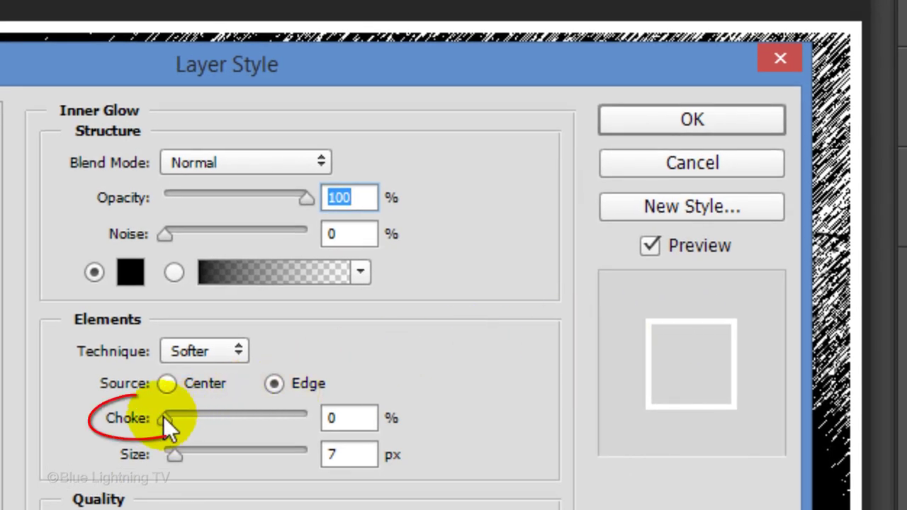
left_click_drag(191, 422, 513, 421)
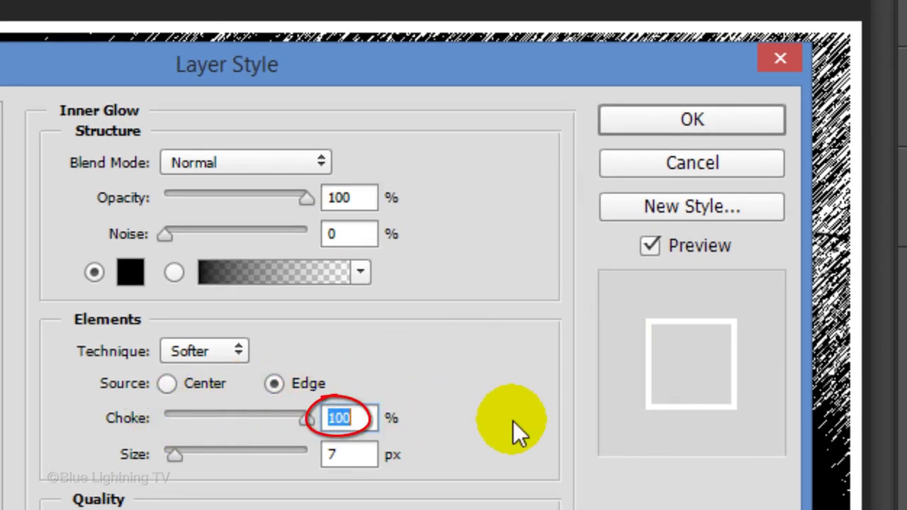
double_click(354, 454)
type("12")
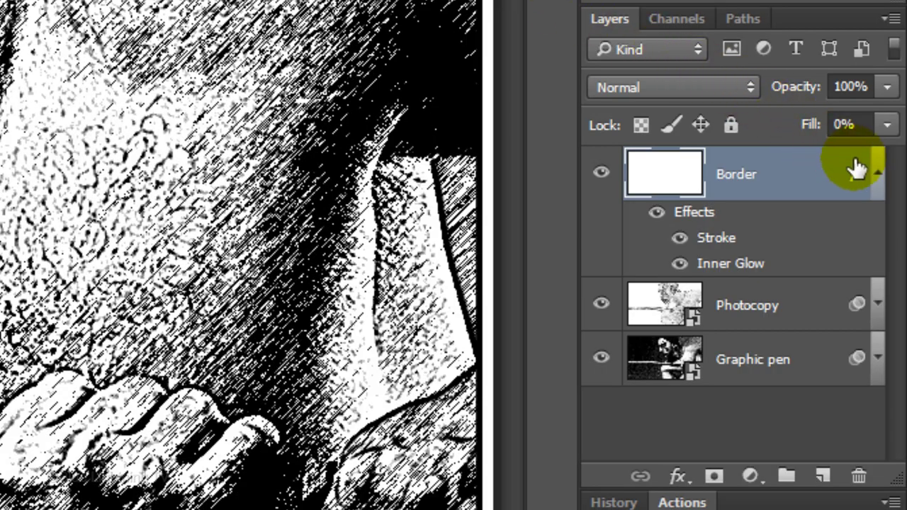
Add a new layer named 'Text banner'.
left_click(878, 177)
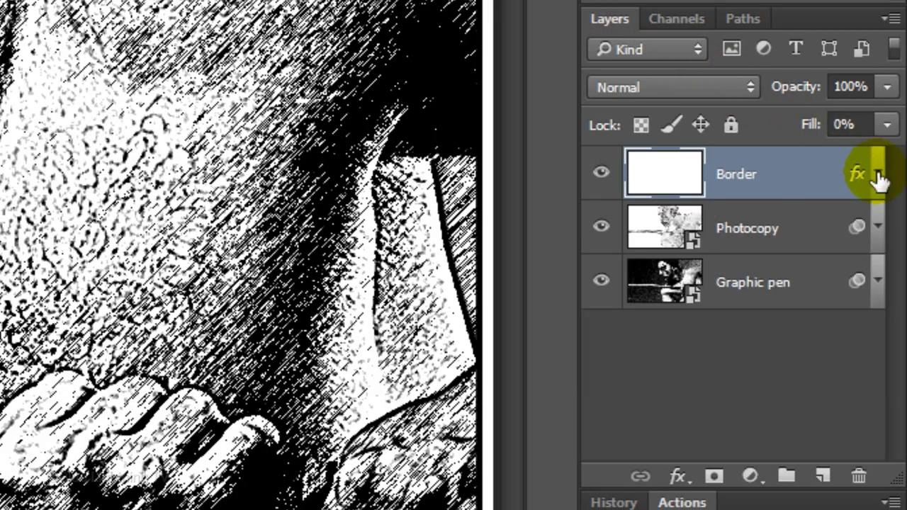
left_click(822, 478)
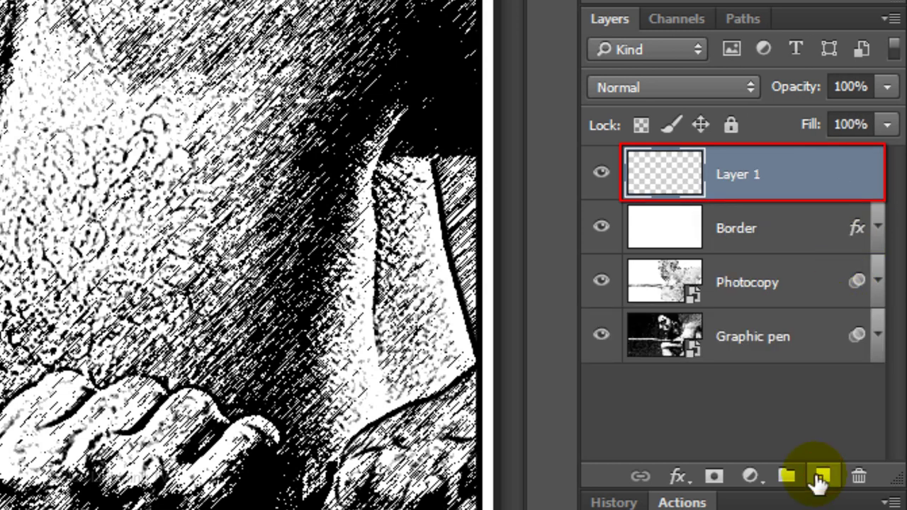
double_click(737, 175)
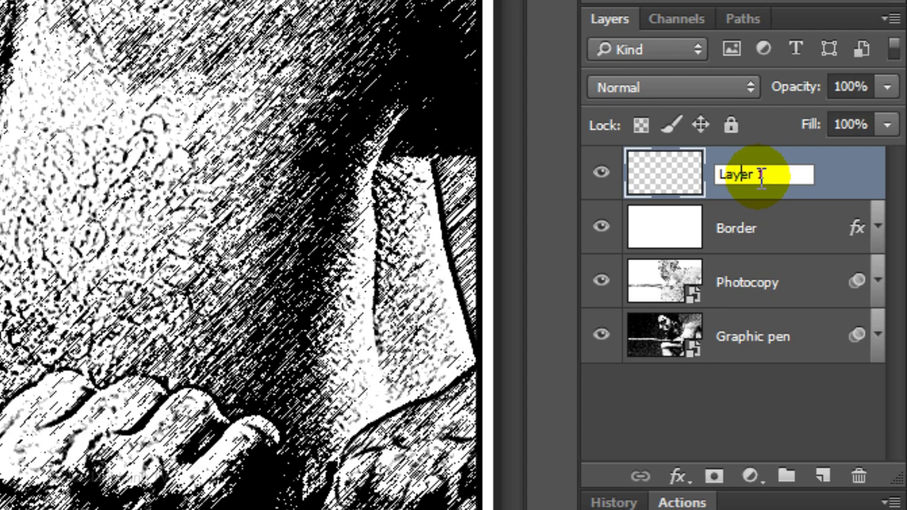
type("Text banner")
key("Return")
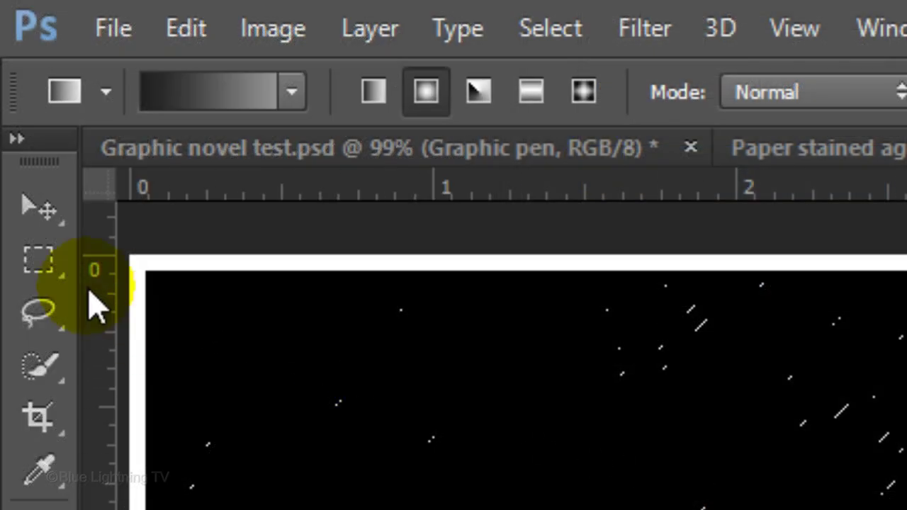
Fill a rectangle across the panel's upper-left with white, then deselect.
left_click(39, 261)
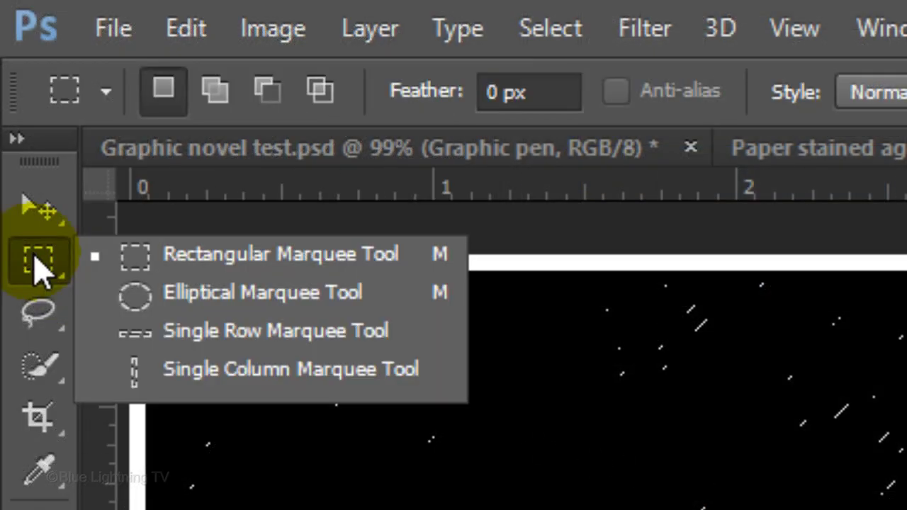
left_click(223, 269)
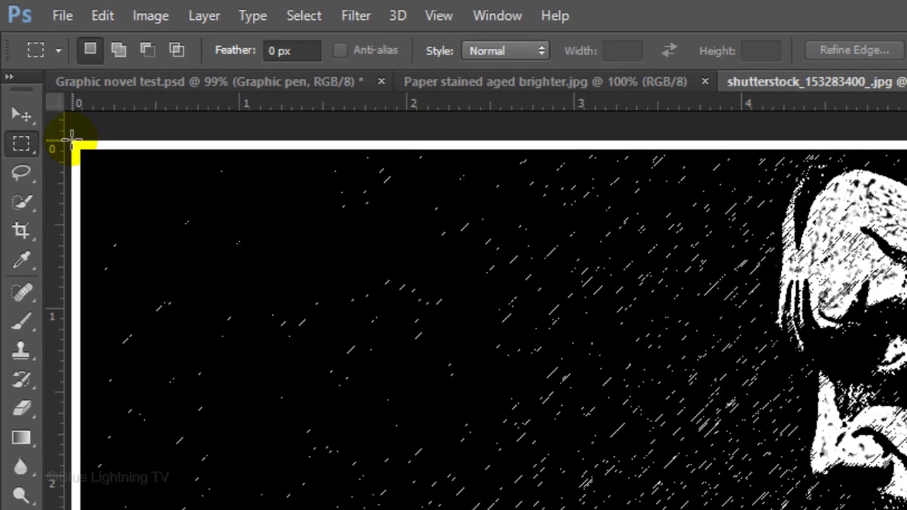
left_click_drag(131, 253, 376, 386)
left_click_drag(201, 207, 550, 297)
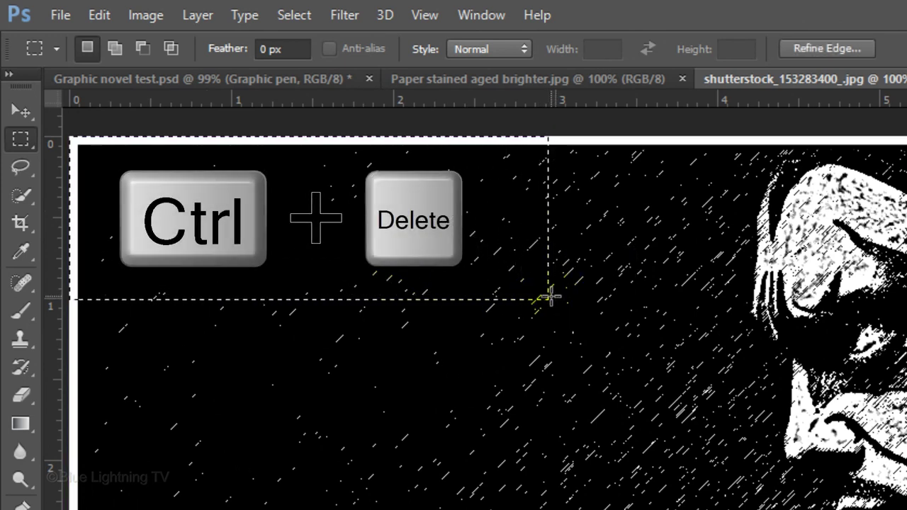
key("ctrl+Delete")
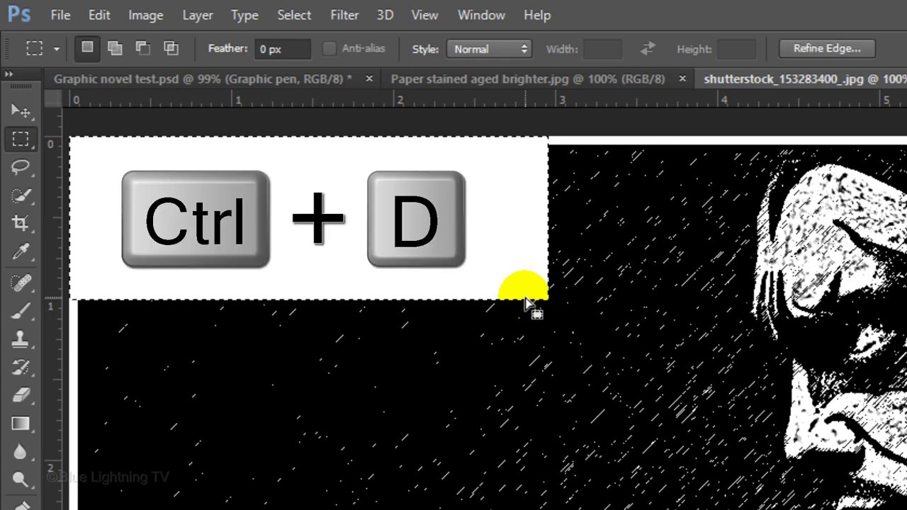
key("ctrl+d")
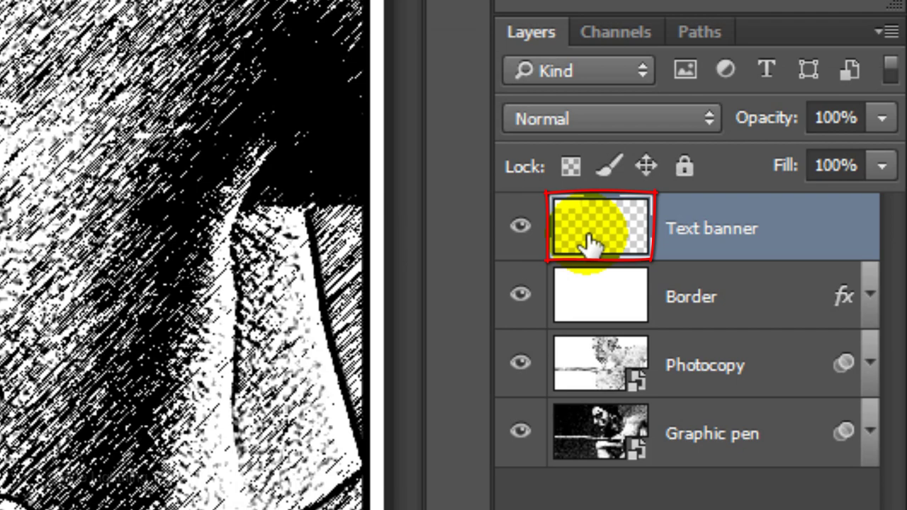
Add a 4 px black stroke to the Text banner layer.
double_click(590, 243)
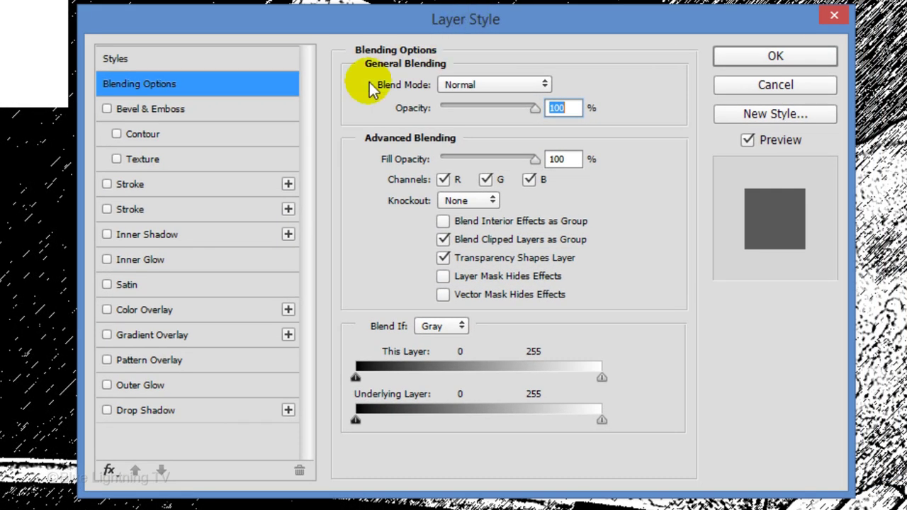
left_click(177, 189)
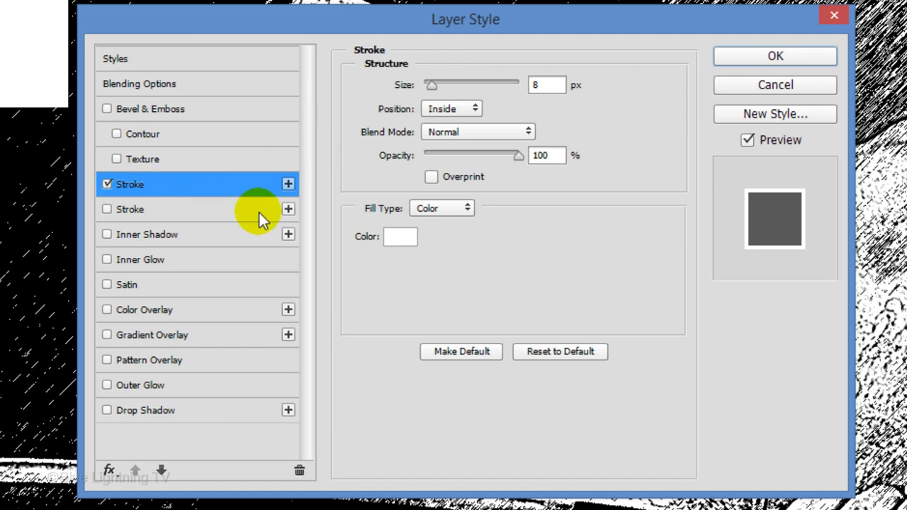
left_click(401, 239)
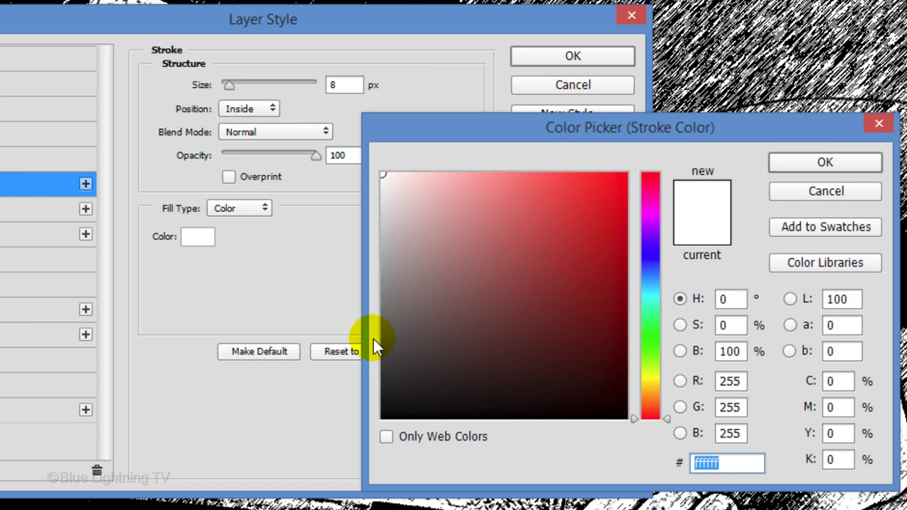
left_click(382, 418)
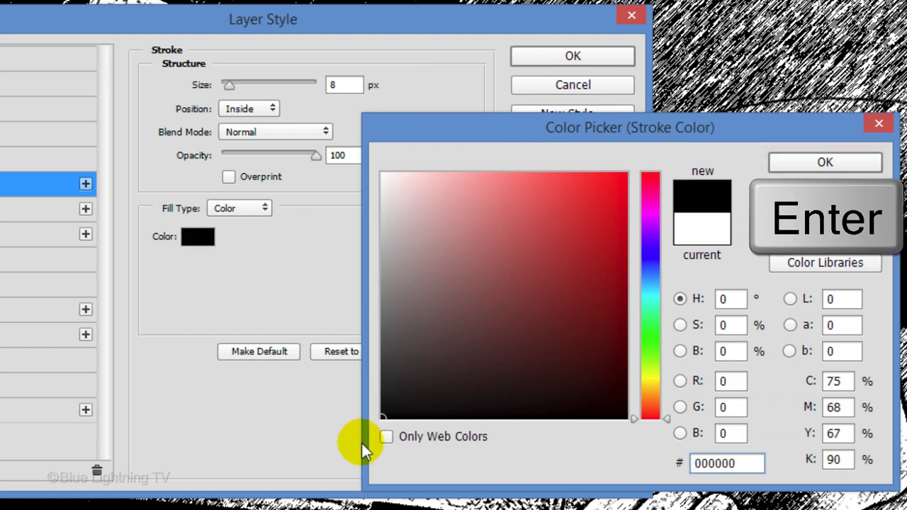
key("Return")
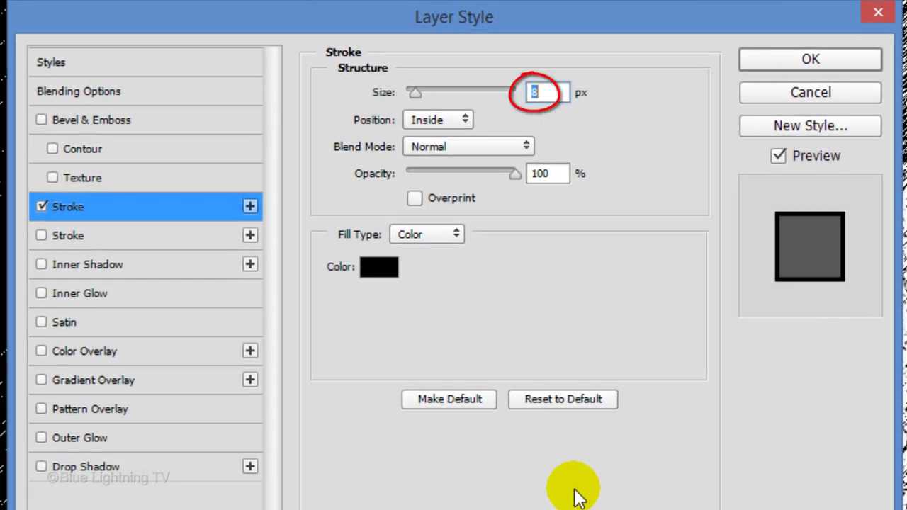
type("4")
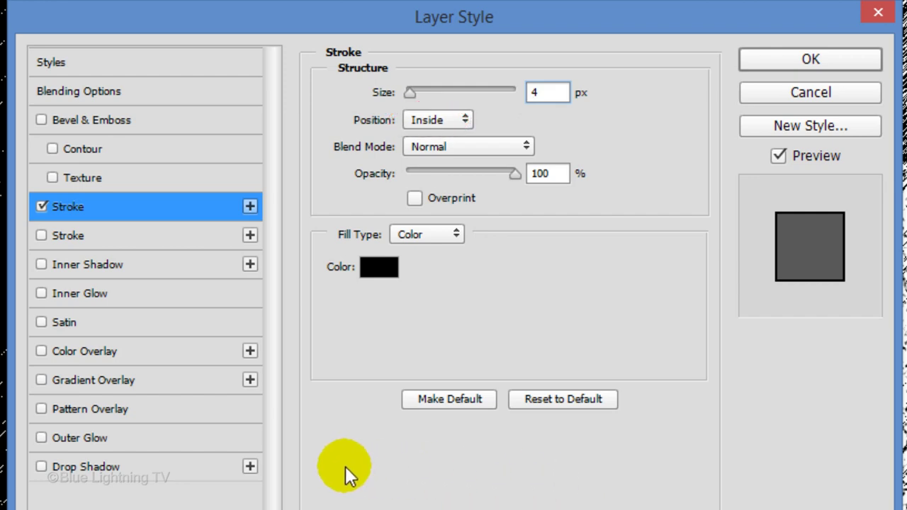
Add a Normal-blend drop shadow at a 45° angle to the banner.
left_click(167, 468)
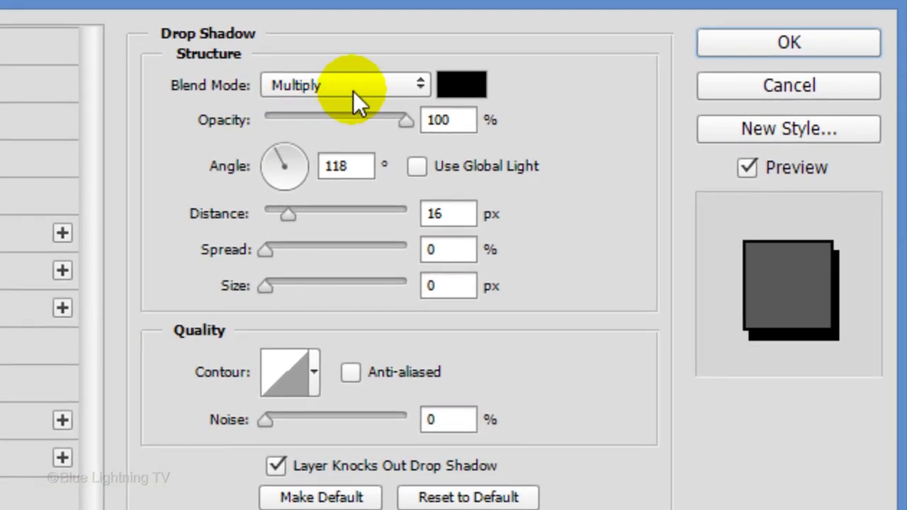
left_click(350, 93)
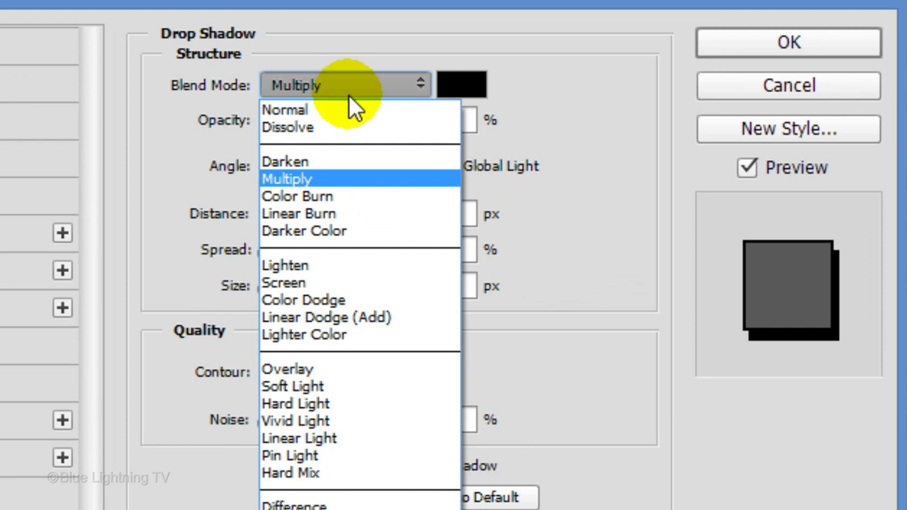
left_click(334, 111)
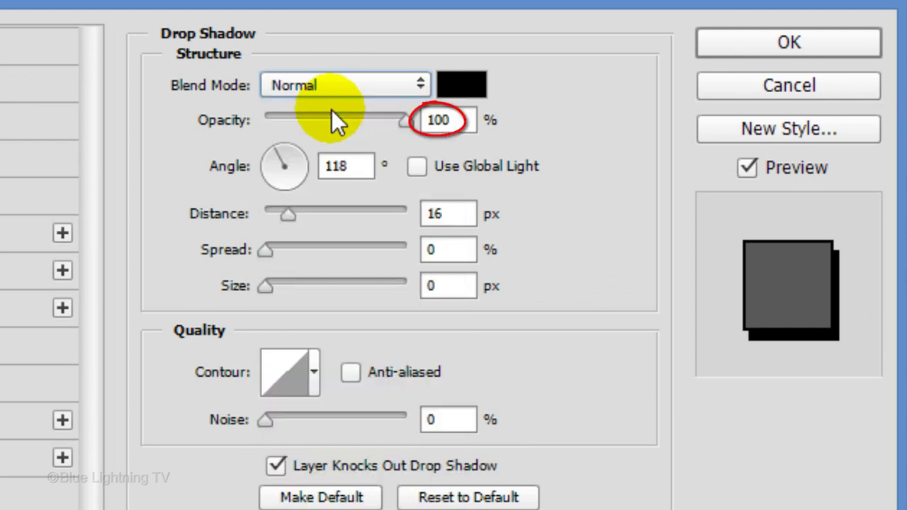
left_click(276, 148)
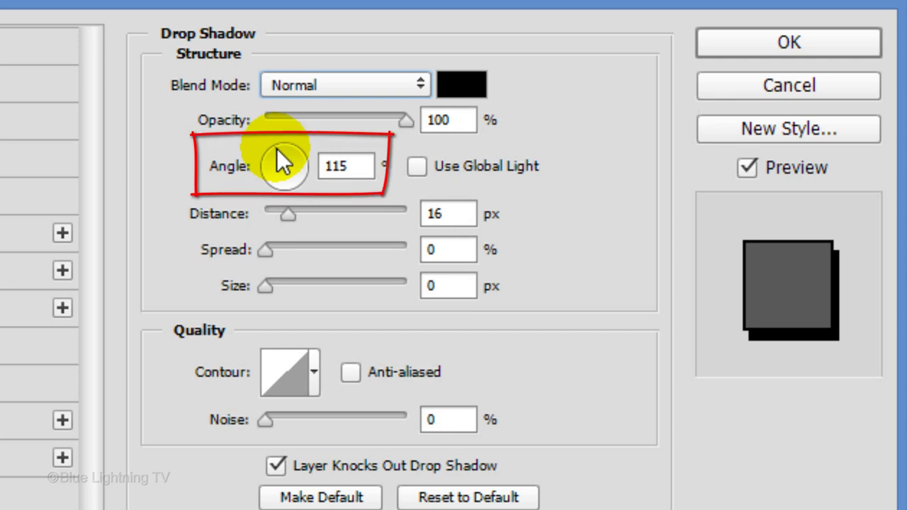
left_click_drag(276, 148, 307, 143)
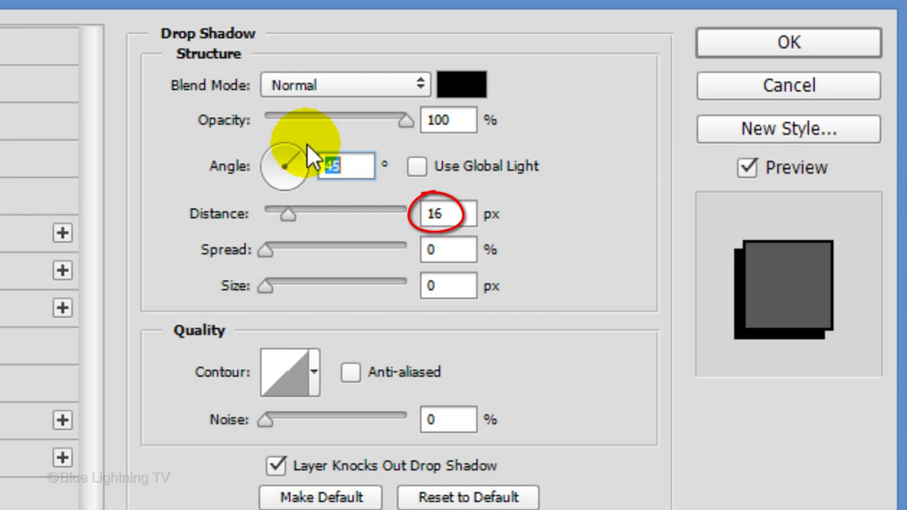
Apply the banner's layer styles and move the Text banner layer below Border.
left_click(786, 43)
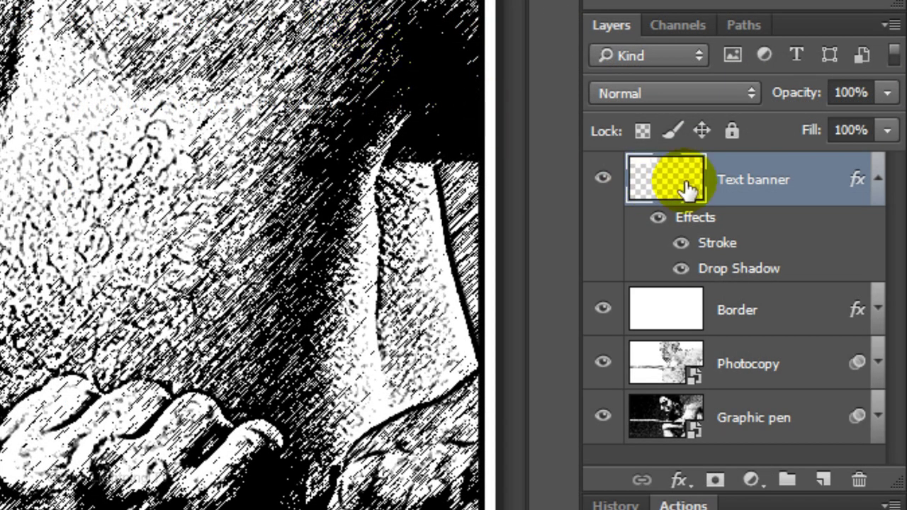
left_click(877, 179)
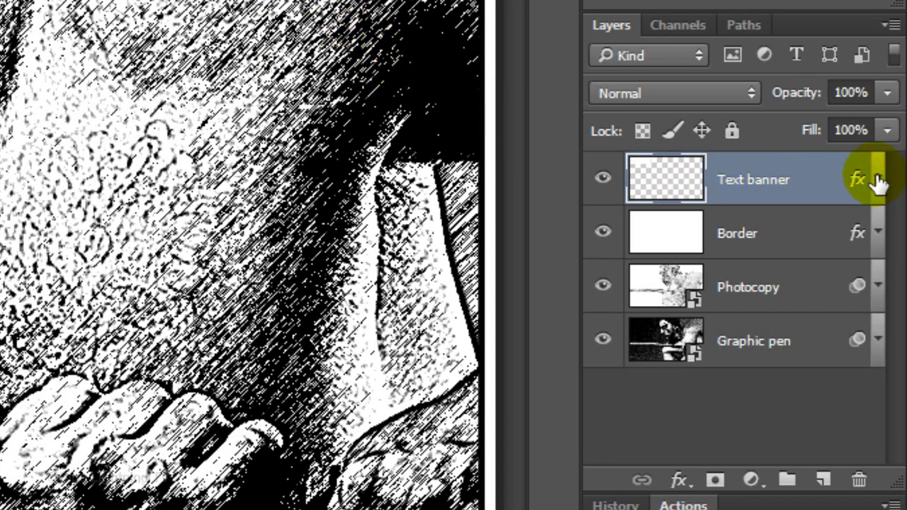
left_click_drag(753, 182, 763, 267)
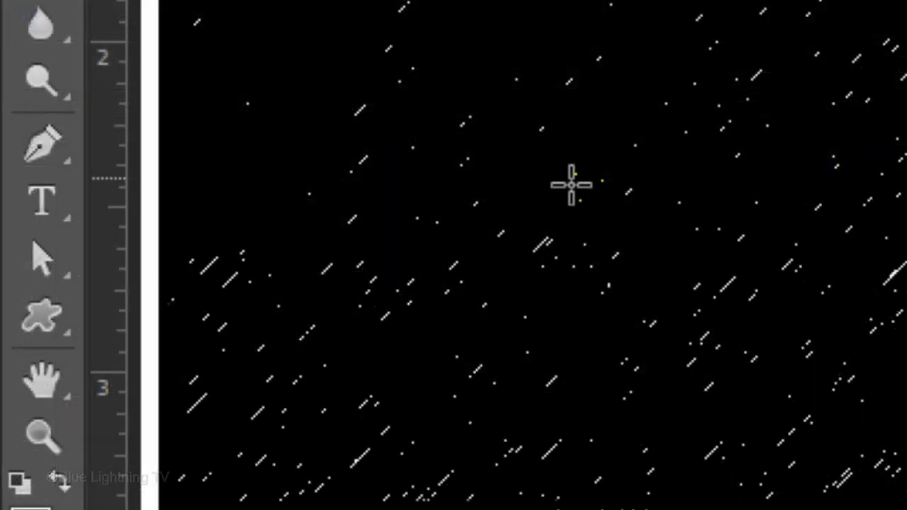
Type 'READY' on the banner in RedStateBlueState BB Italic.
left_click(67, 205)
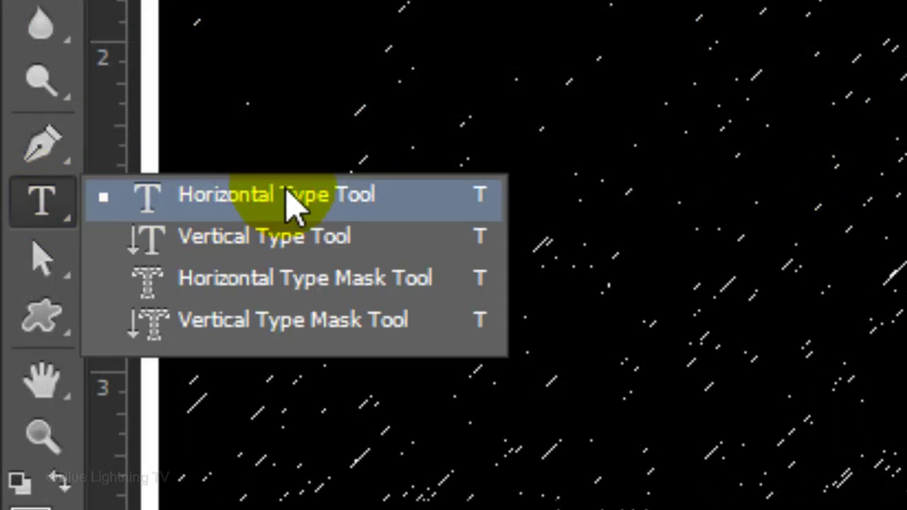
left_click(290, 202)
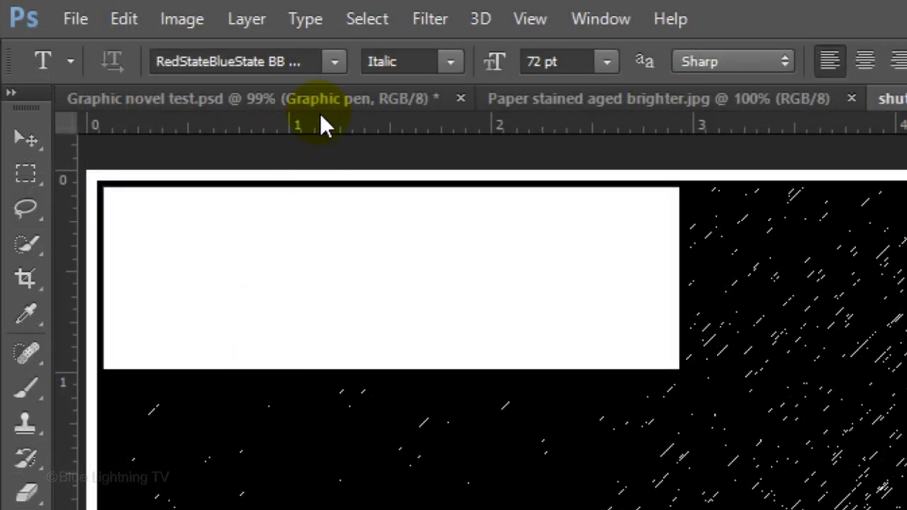
left_click(335, 65)
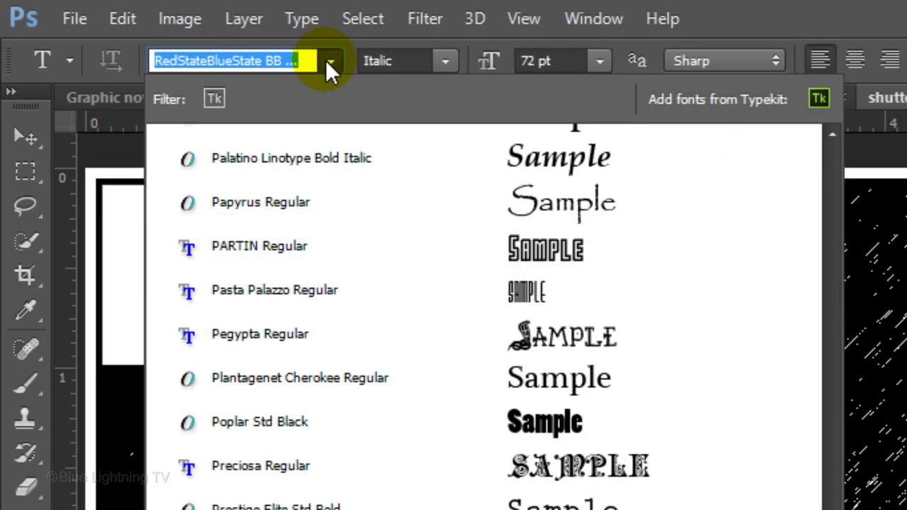
left_click(328, 62)
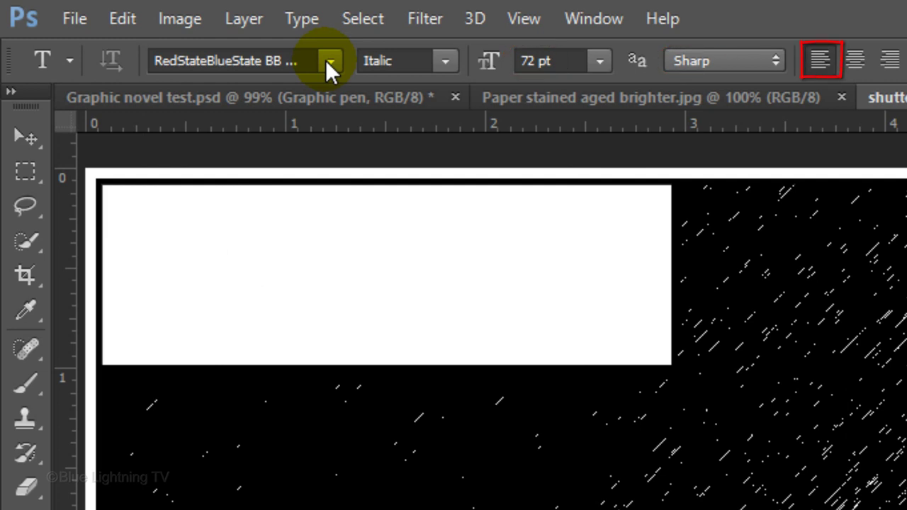
left_click(188, 290)
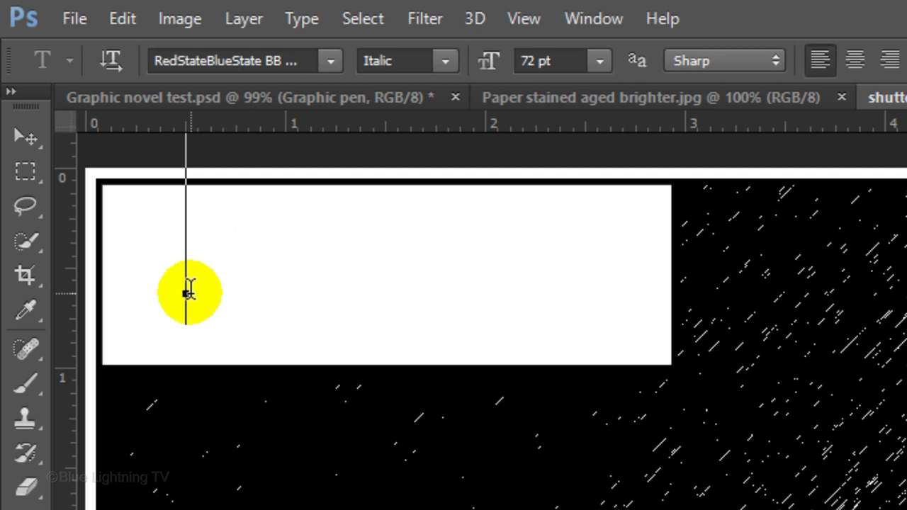
type("READY")
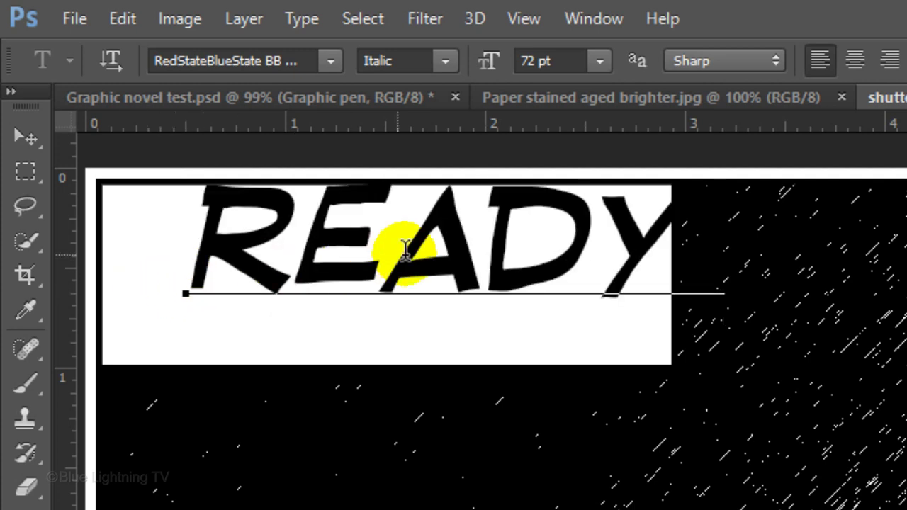
Size the caption to 56 pt with the first R at 75 pt, and nudge it lower.
left_click_drag(723, 247, 151, 224)
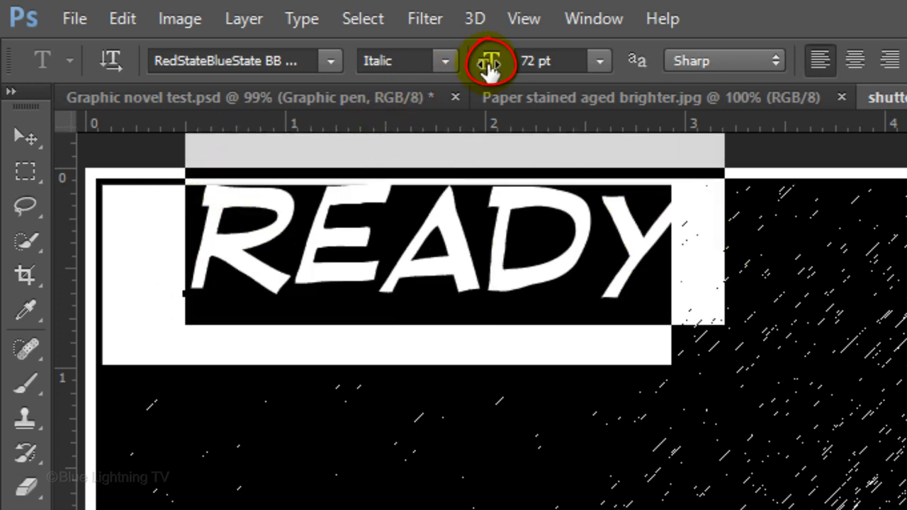
left_click_drag(488, 62, 468, 74)
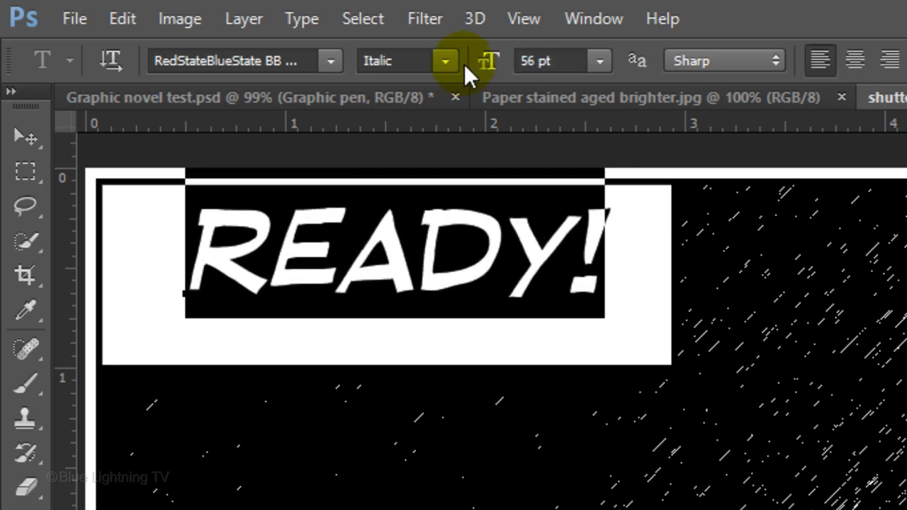
left_click_drag(269, 253, 165, 253)
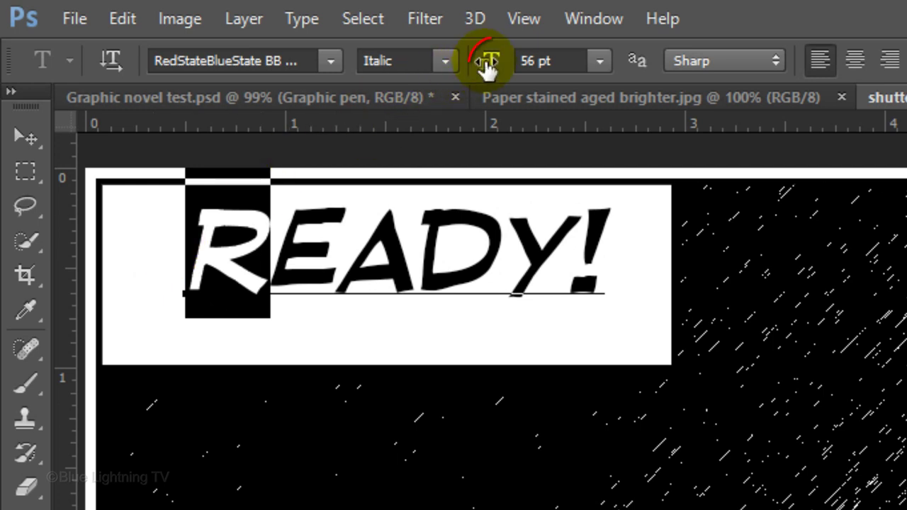
left_click_drag(489, 61, 511, 58)
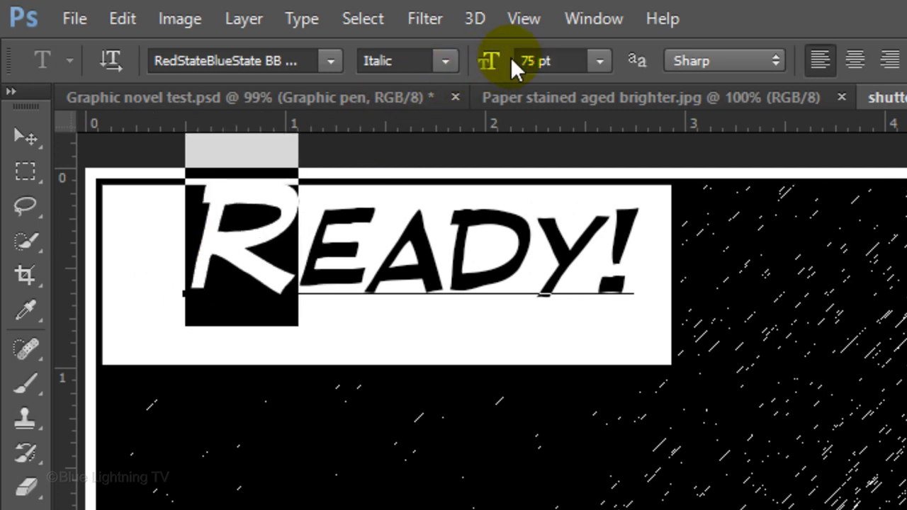
left_click(27, 132)
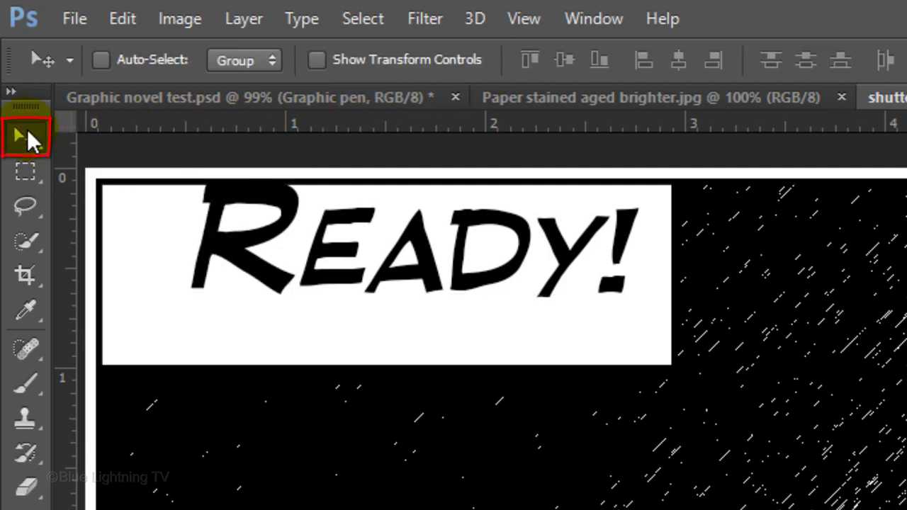
left_click_drag(383, 263, 360, 298)
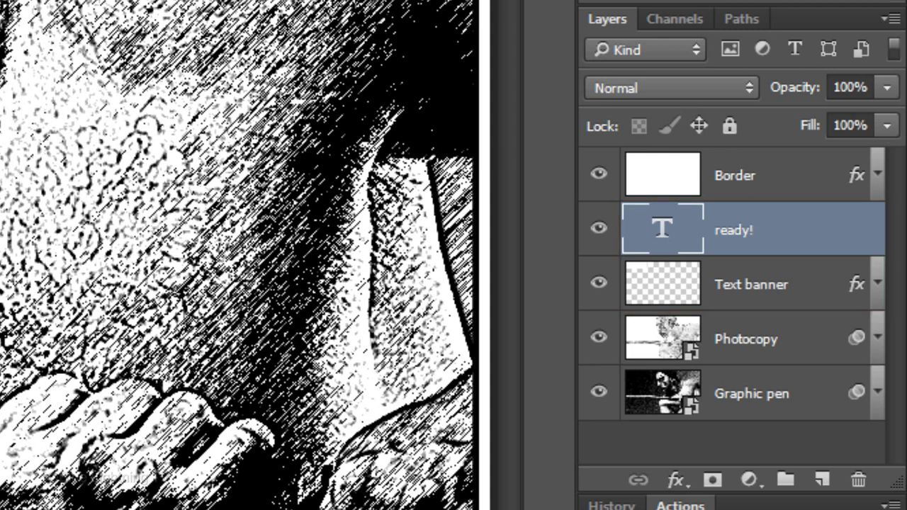
Group the caption and banner layers as 'Text banner', then select Border.
left_click(671, 291, "shift")
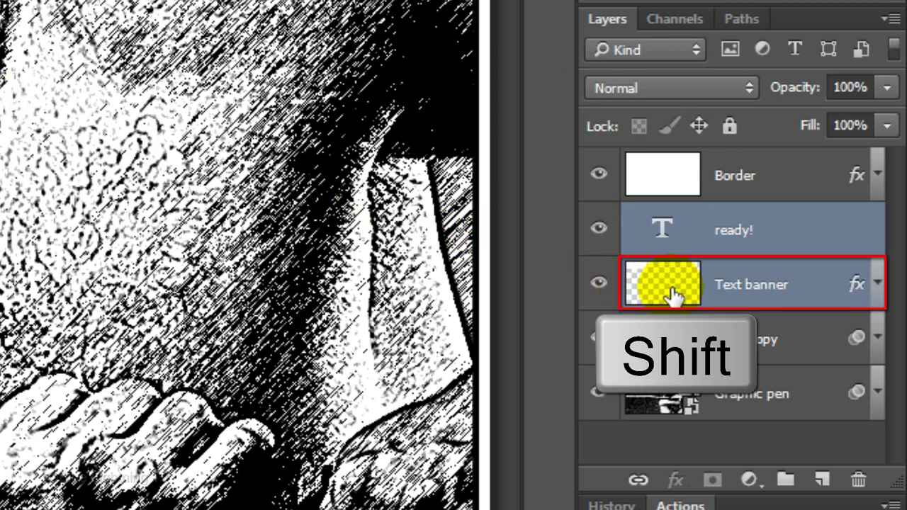
key("ctrl+g")
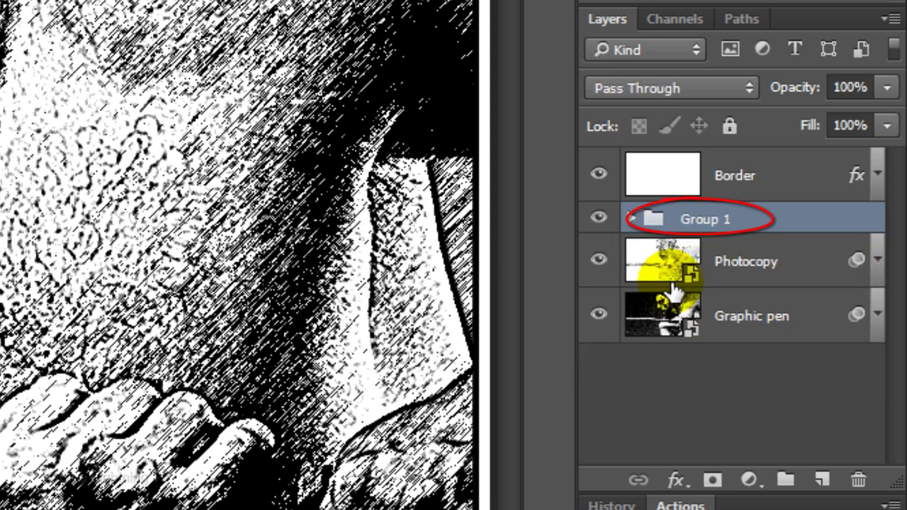
double_click(705, 220)
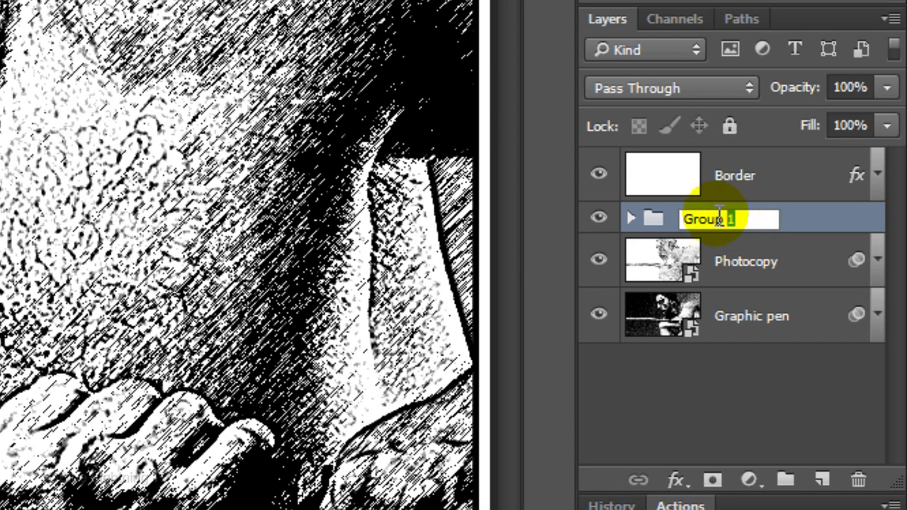
type("Text banner")
left_click(535, 172)
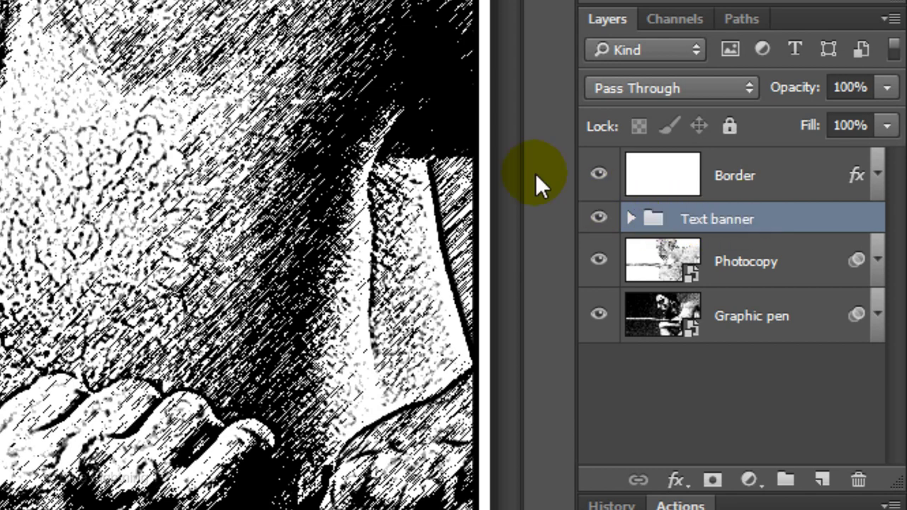
left_click(669, 177)
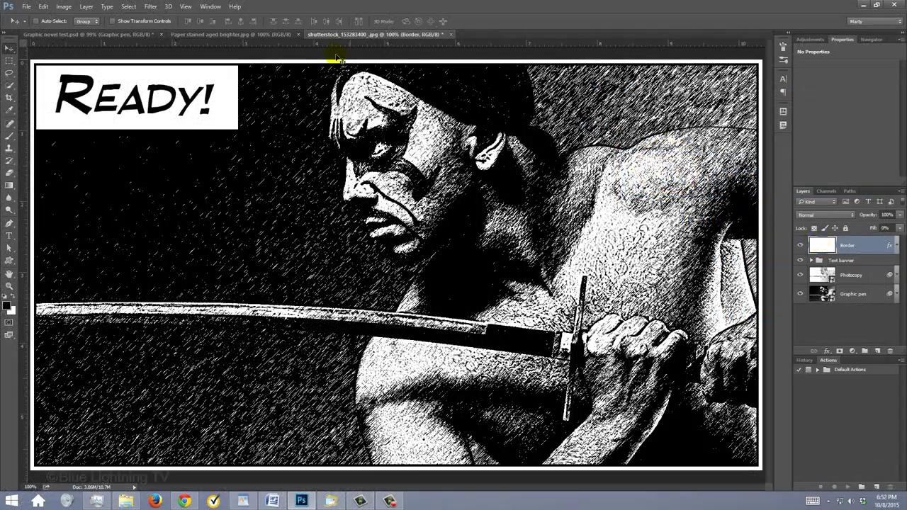
Drag the aged paper texture centred into the comic document and scale it to cover the canvas.
left_click(264, 35)
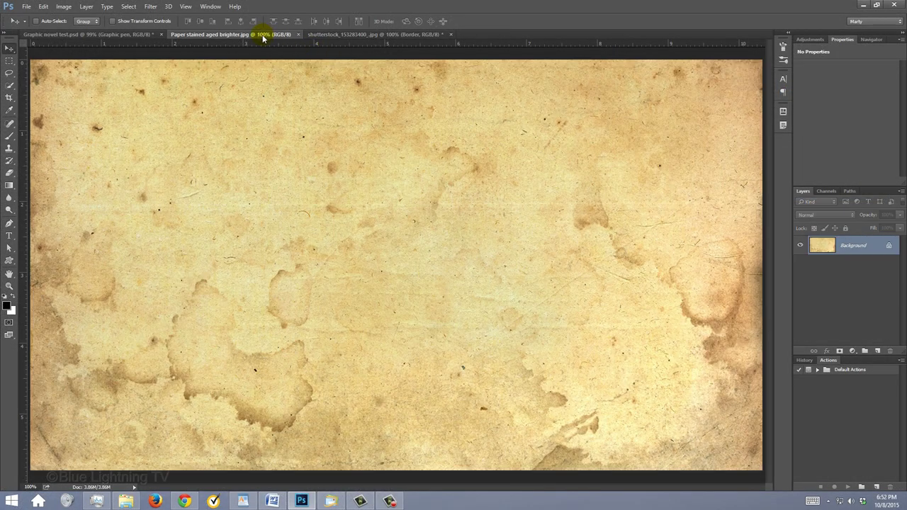
left_click_drag(333, 210, 359, 37)
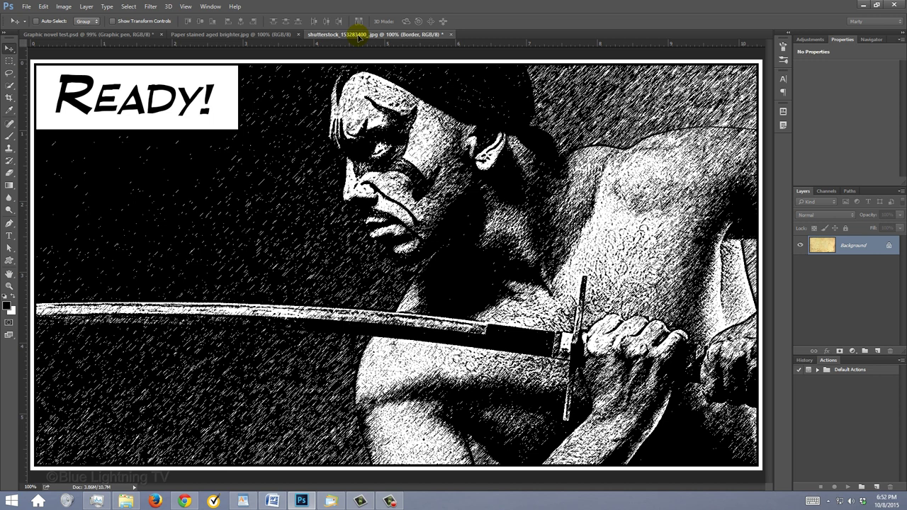
key("shift")
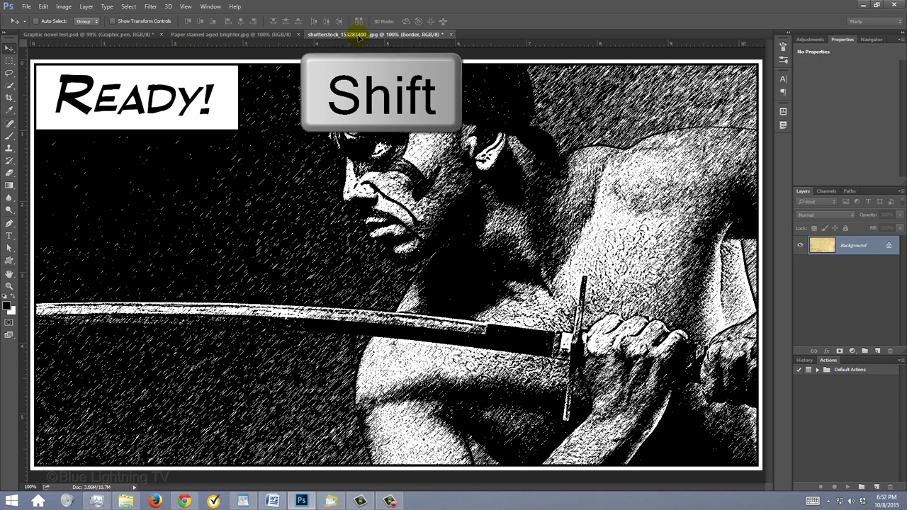
left_click_drag(359, 37, 371, 264)
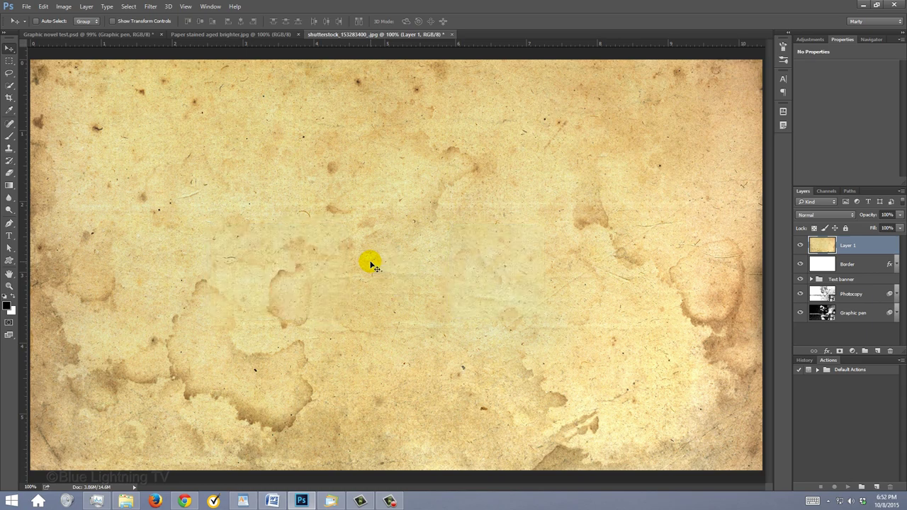
key("ctrl+t")
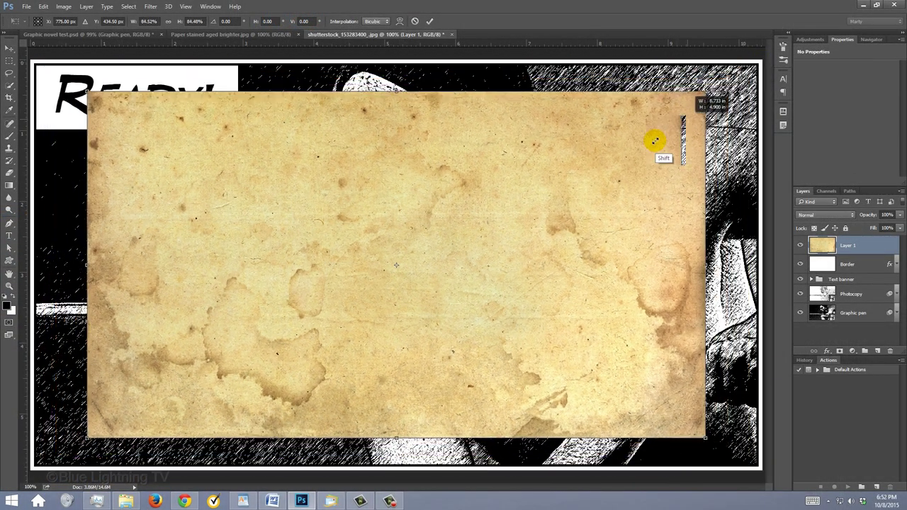
left_click_drag(704, 87, 783, 28)
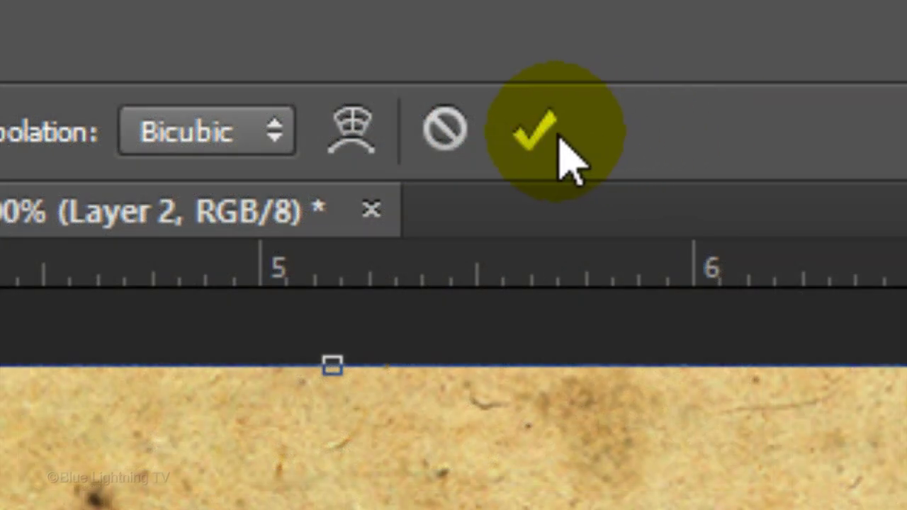
Commit the resize, set the paper layer to Multiply, and rename it 'Paper texture'.
left_click(429, 21)
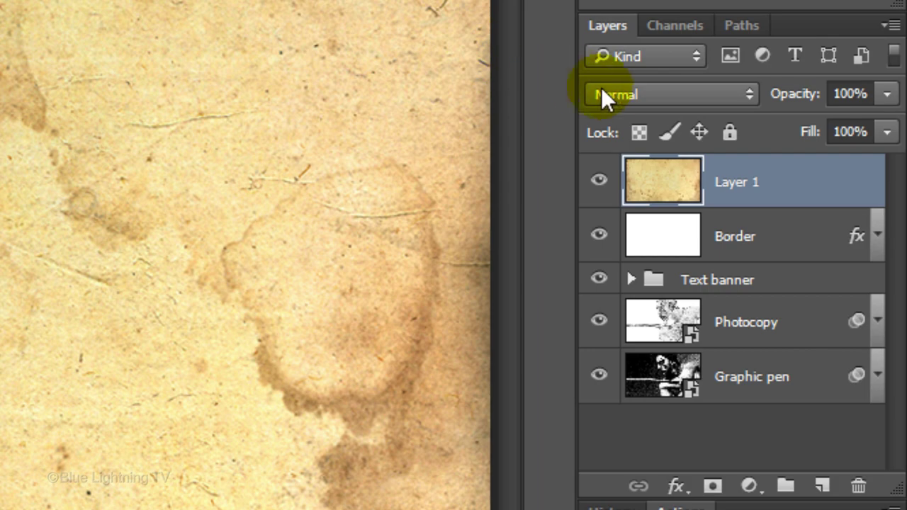
left_click(601, 91)
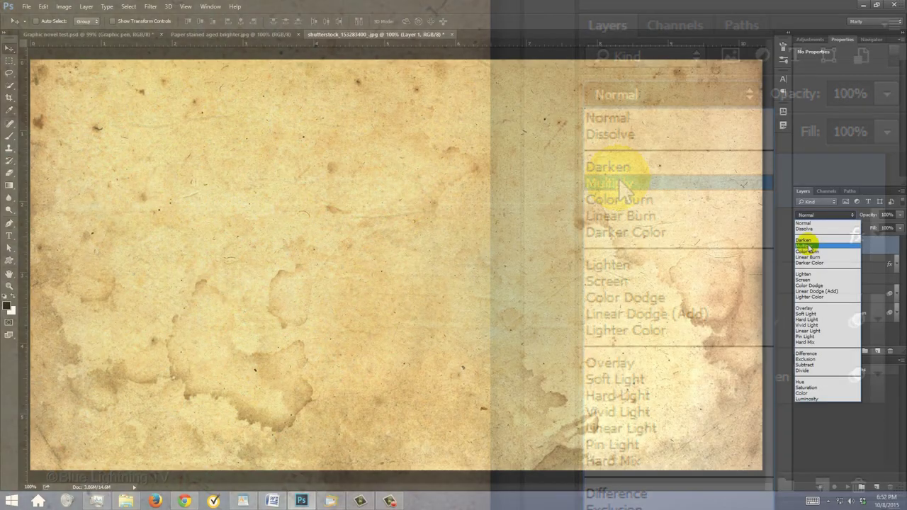
left_click(618, 183)
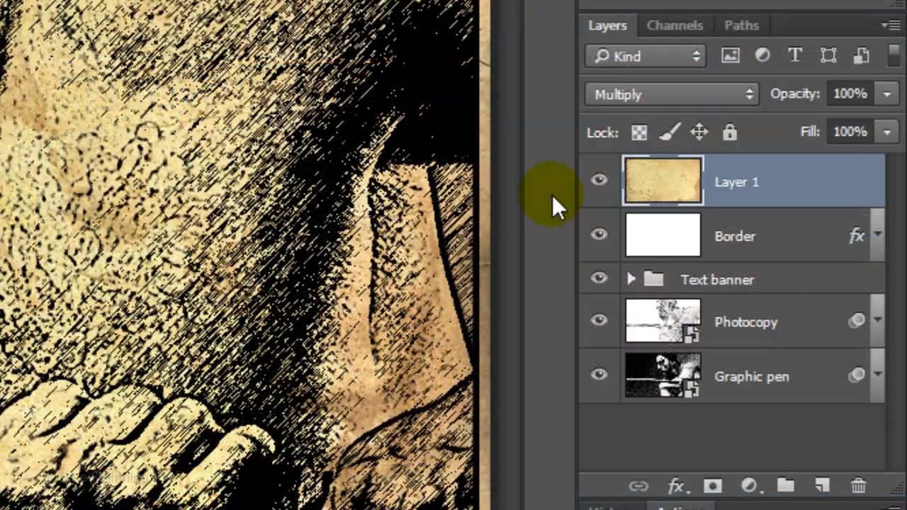
double_click(847, 245)
type("Paper texture")
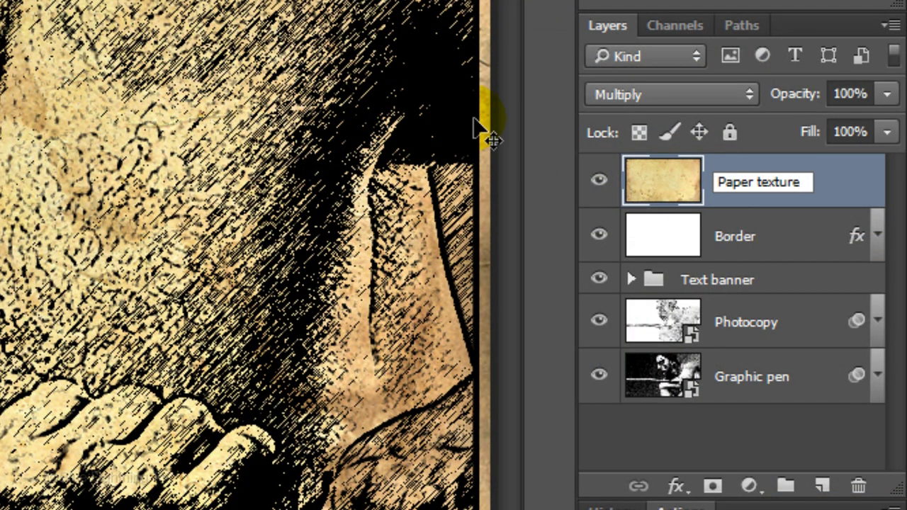
key("Return")
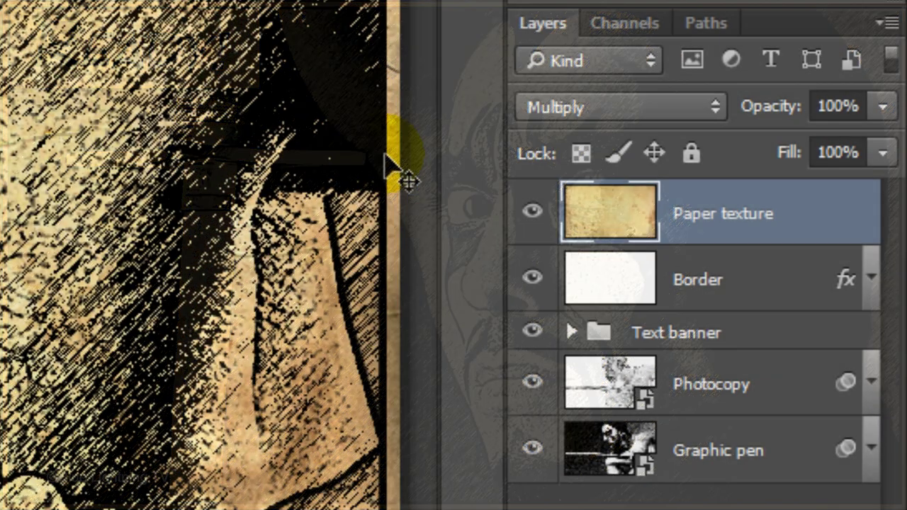
Inside the Photocopy smart object, place-embed the photo shutterstock_159011582.
left_click(592, 383)
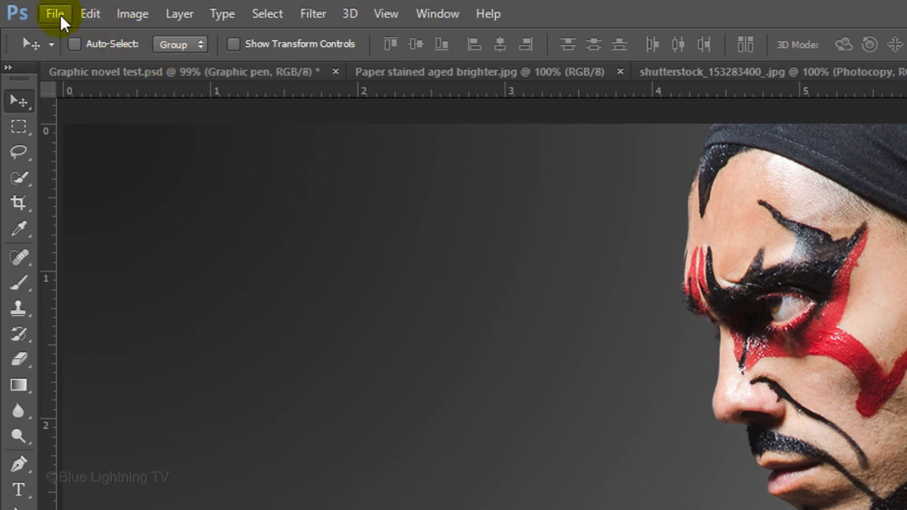
left_click(27, 7)
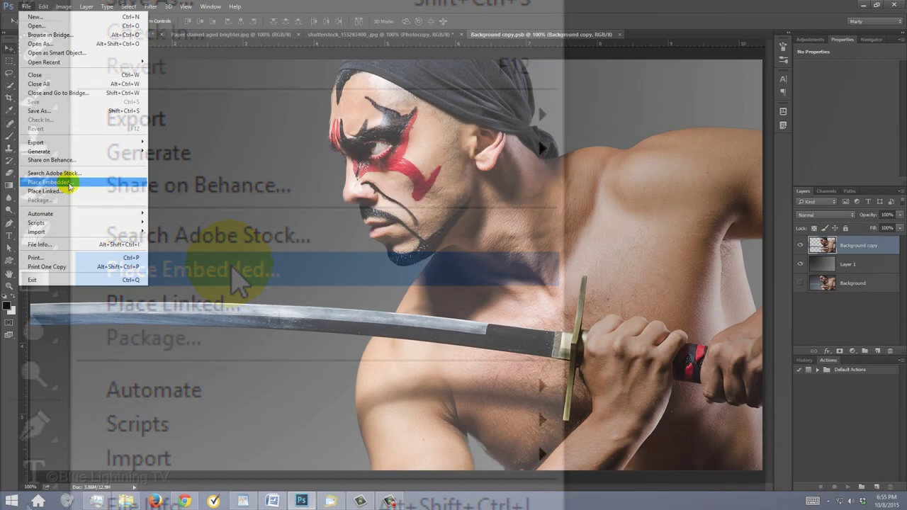
left_click(237, 276)
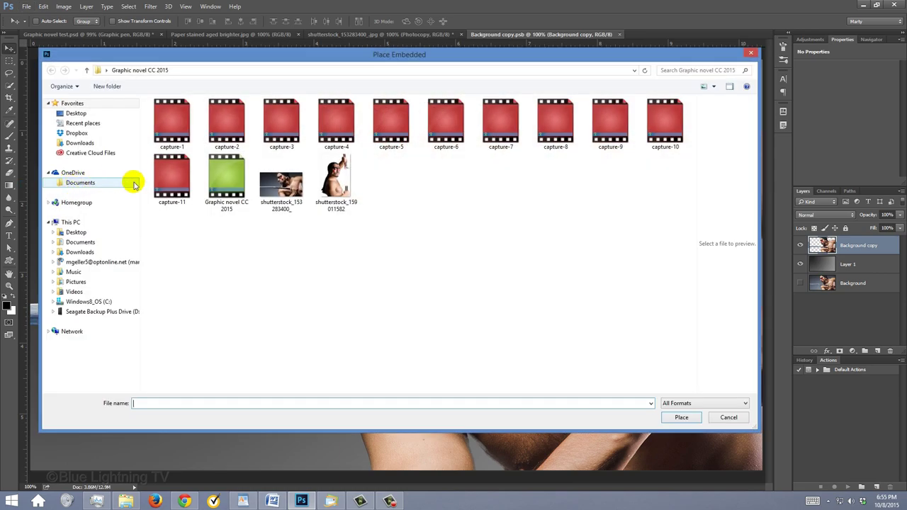
left_click(335, 181)
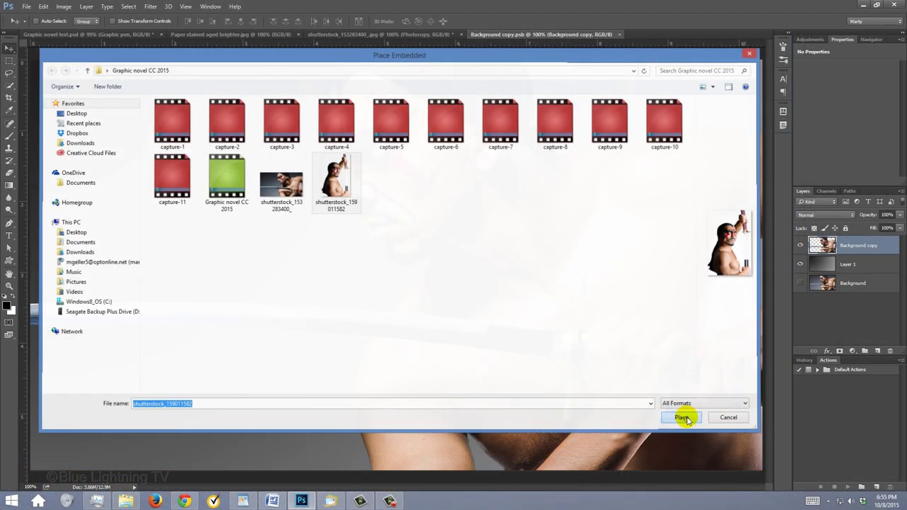
left_click(540, 418)
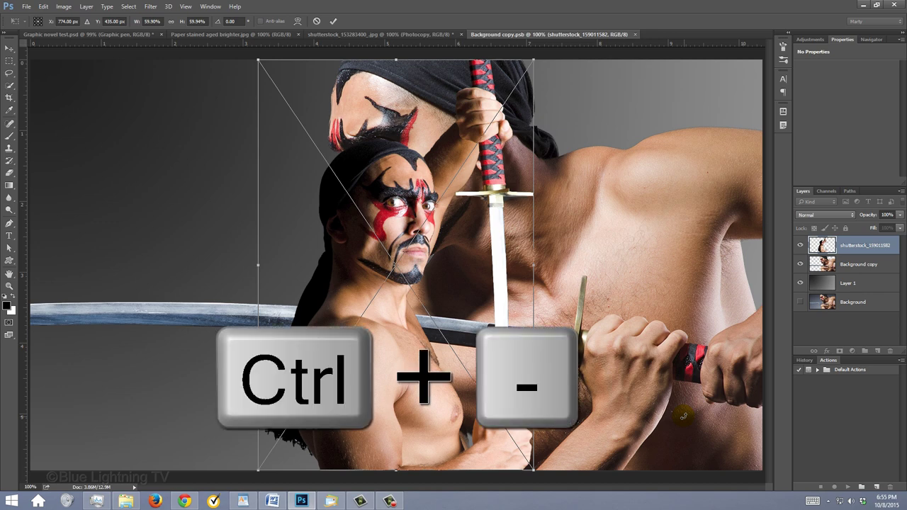
At 33.3% zoom, flip the samurai photo horizontally, scale it to about 152%, and shift it right and down.
key("ctrl+minus")
key("ctrl+minus")
key("ctrl+minus")
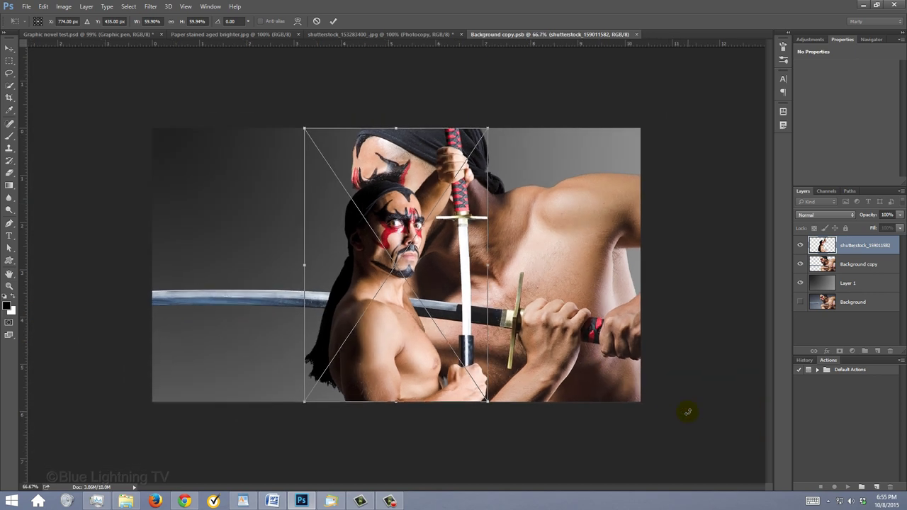
key("ctrl+minus")
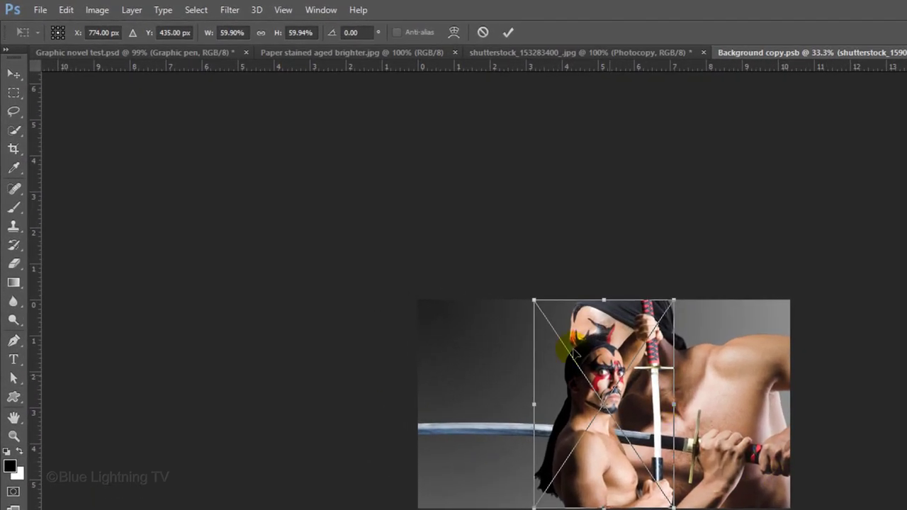
left_click(66, 10)
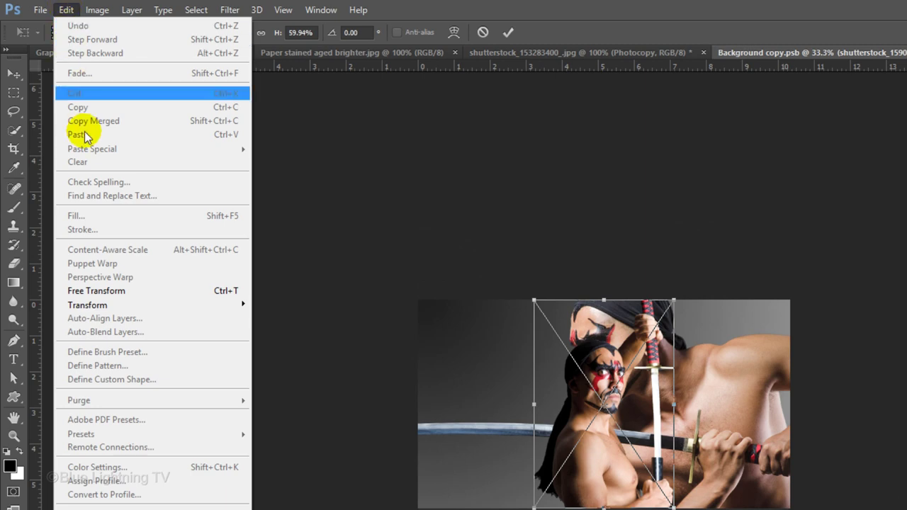
mouse_move(118, 309)
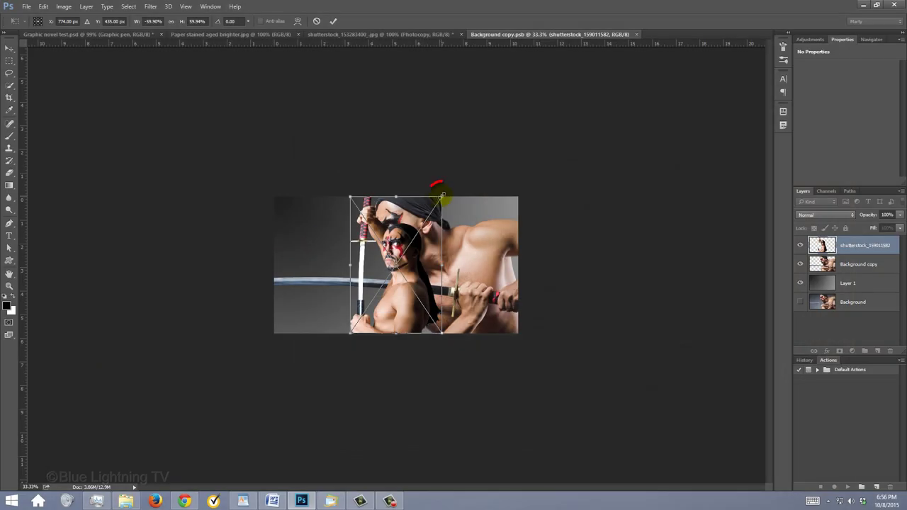
left_click(680, 111)
left_click_drag(442, 196, 559, 131)
left_click_drag(417, 147, 447, 181)
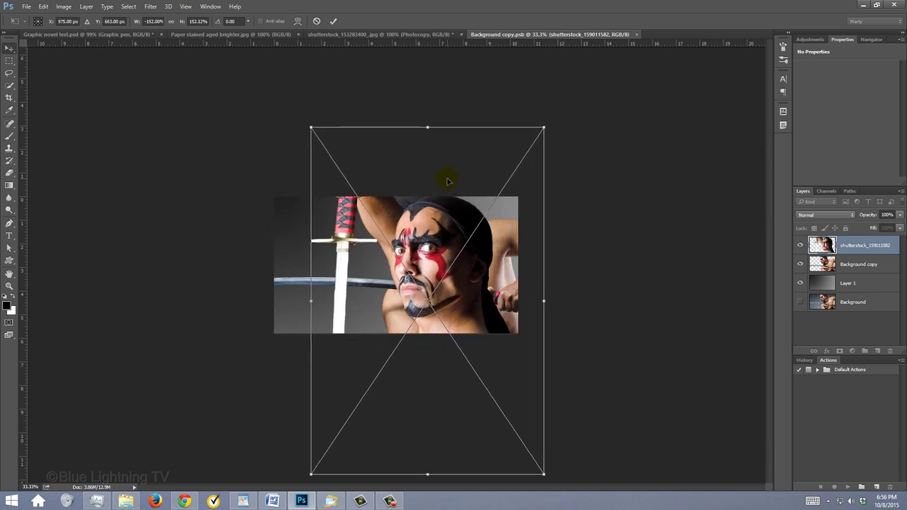
Apply the transform, then scale the samurai photo up again from its centre and nudge it left.
key("Return")
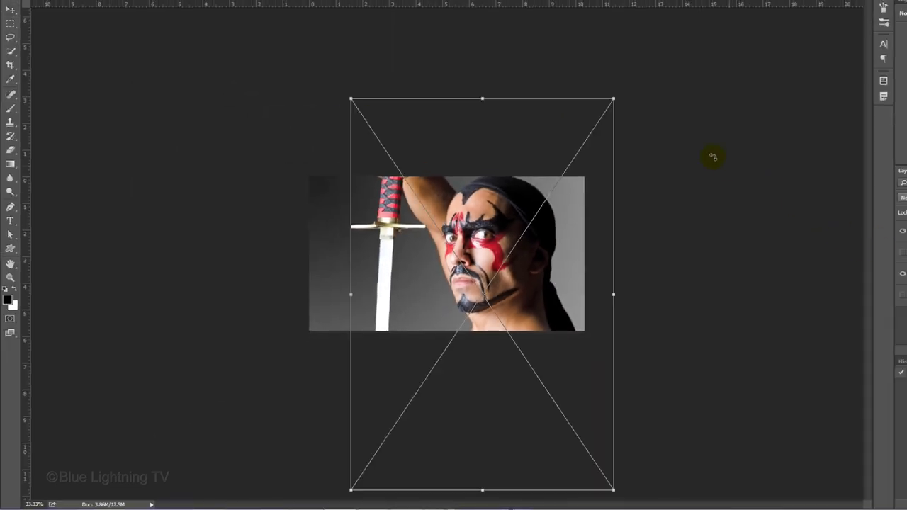
left_click_drag(613, 96, 634, 79)
left_click_drag(538, 127, 525, 133)
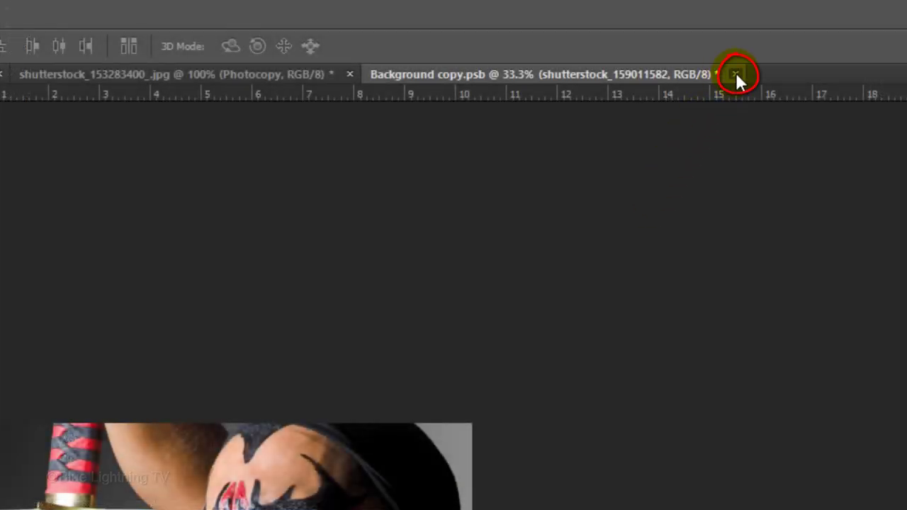
Close Background copy.psb, saving the changes back into the comic panel.
left_click(735, 73)
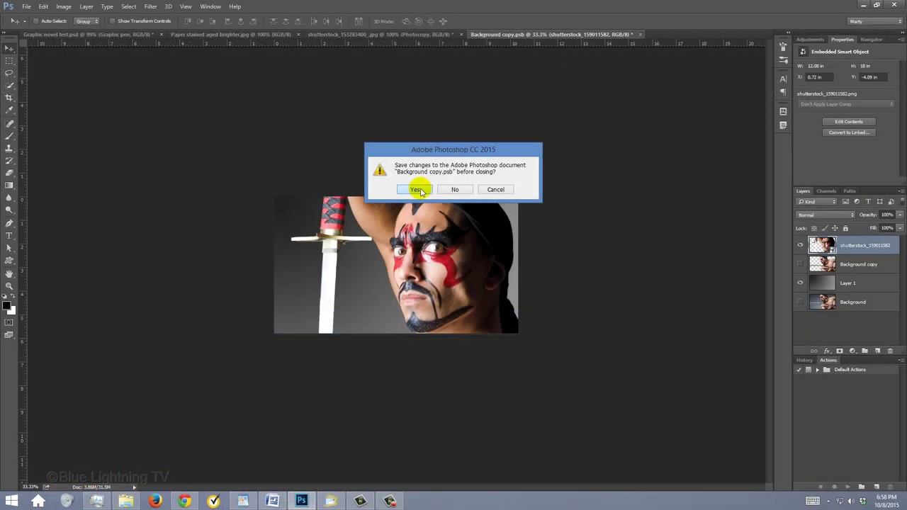
left_click(261, 408)
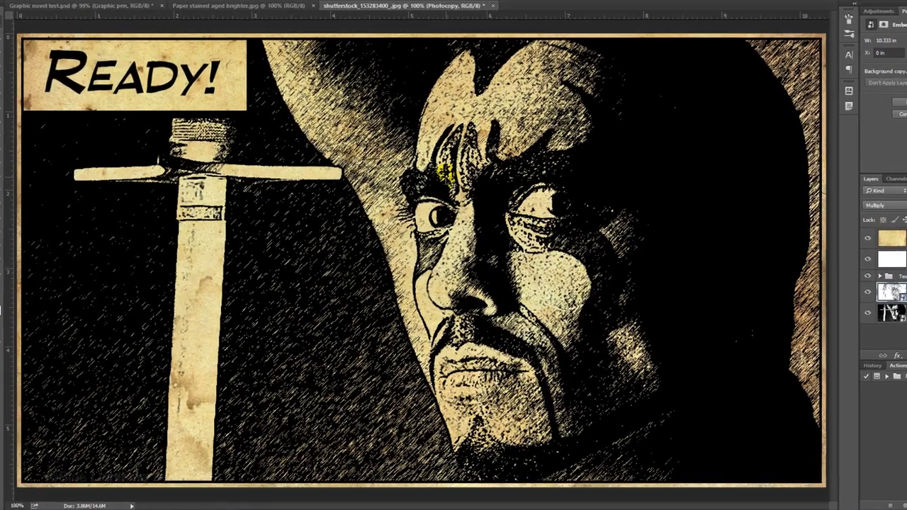